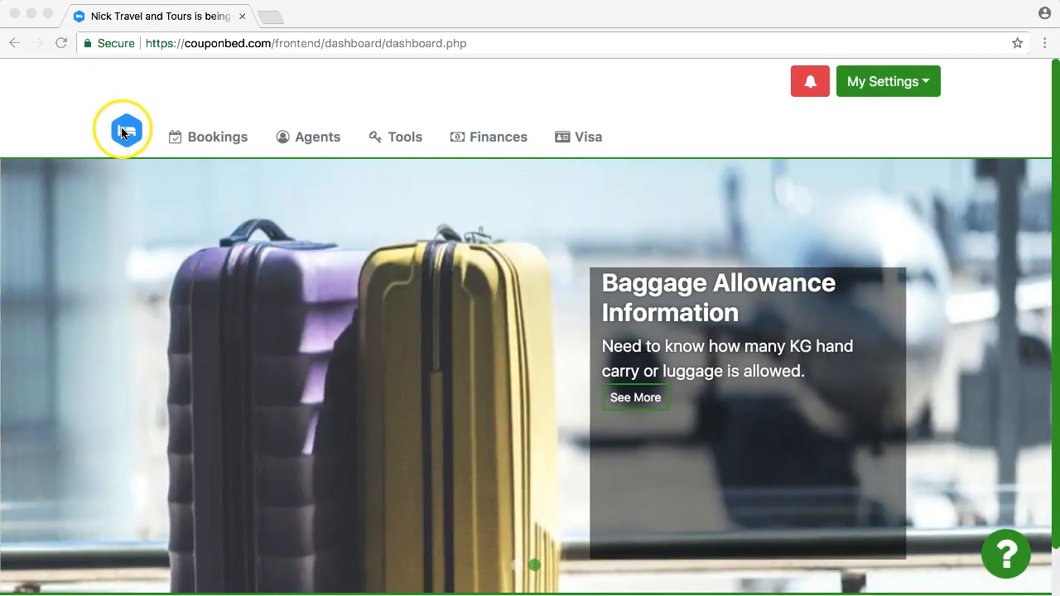
Open the account's profile settings and display the company details.
left_click(89, 109)
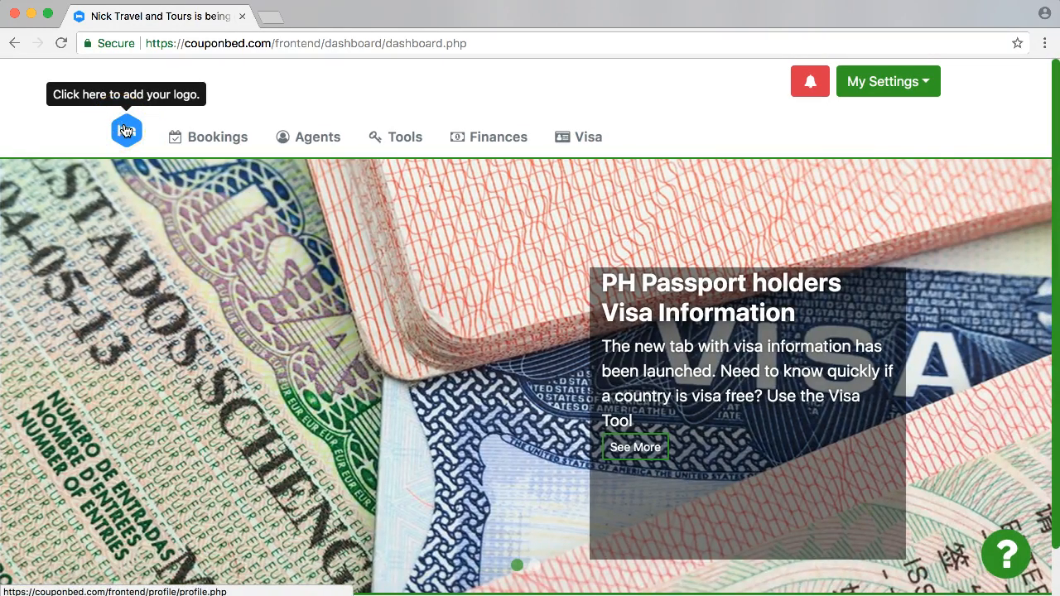
left_click(922, 84)
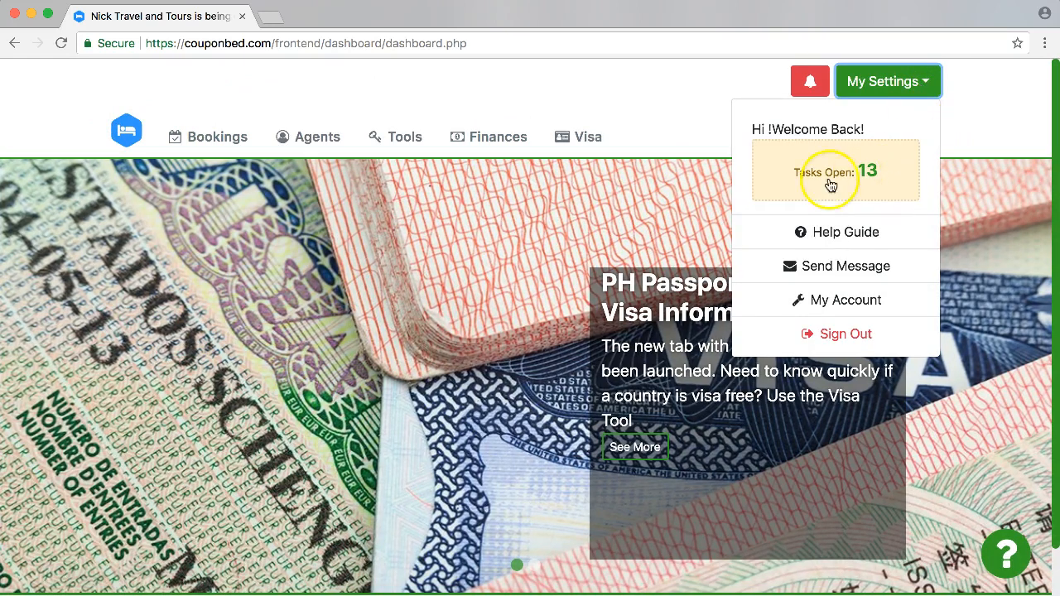
left_click(828, 311)
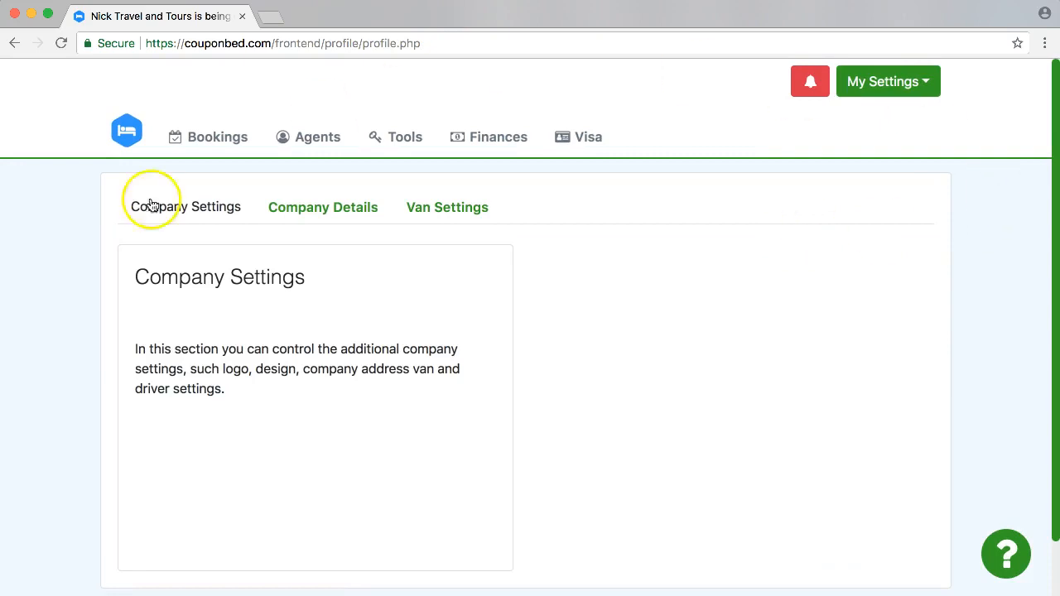
left_click(306, 210)
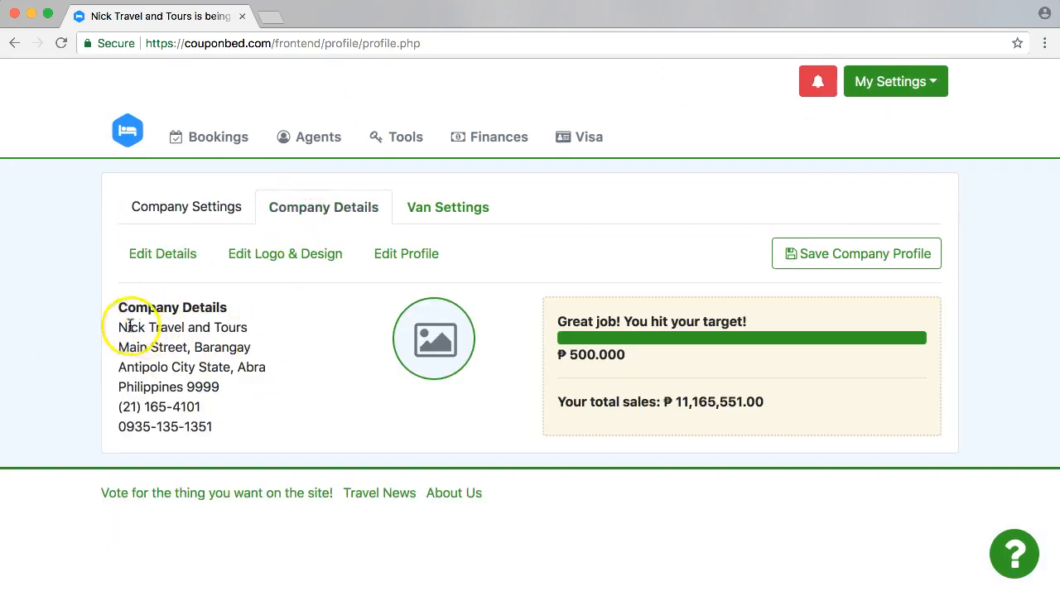
Review the company name, address and contact numbers listed in the company details.
left_click_drag(119, 338, 230, 440)
left_click_drag(119, 327, 253, 331)
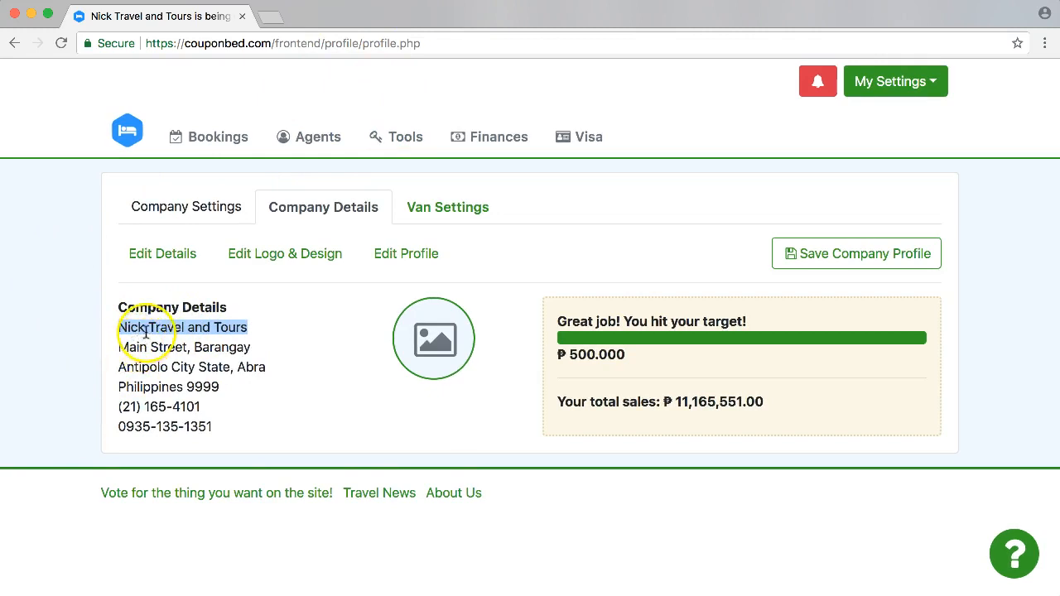
left_click(118, 327)
left_click_drag(118, 327, 249, 329)
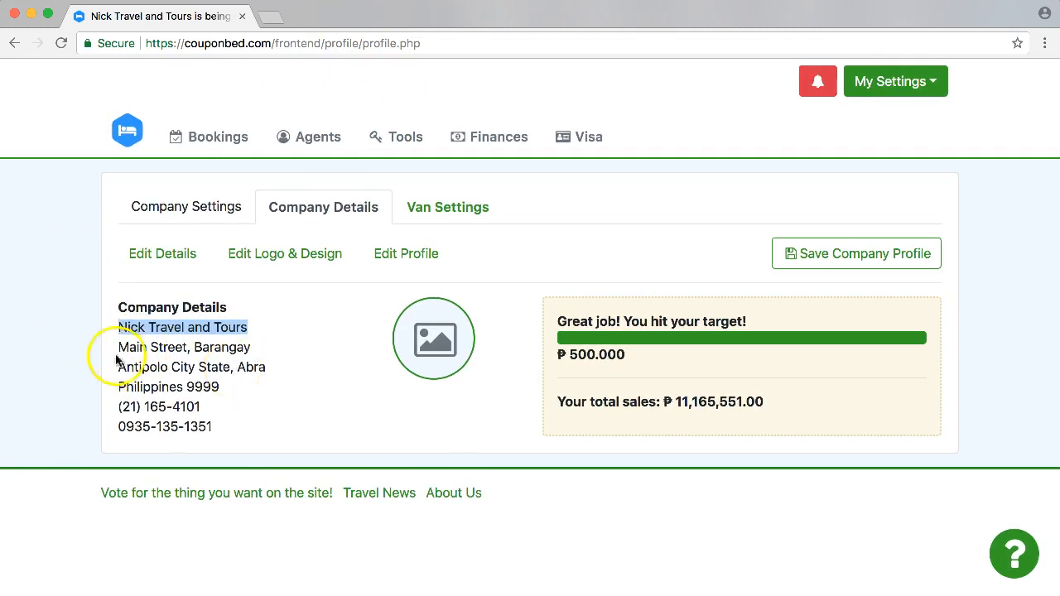
left_click_drag(118, 347, 254, 433)
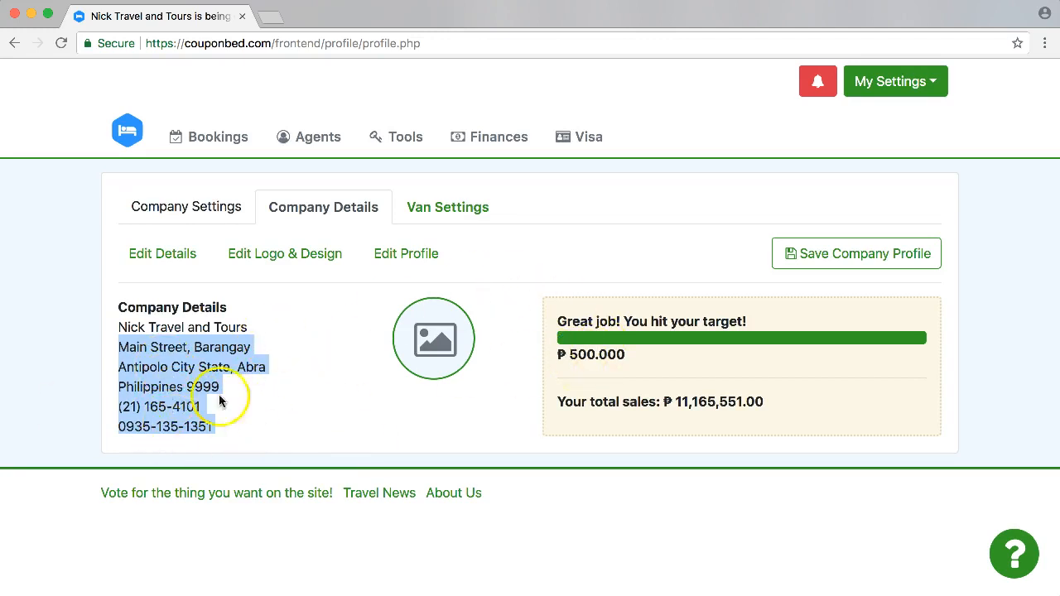
left_click(931, 83)
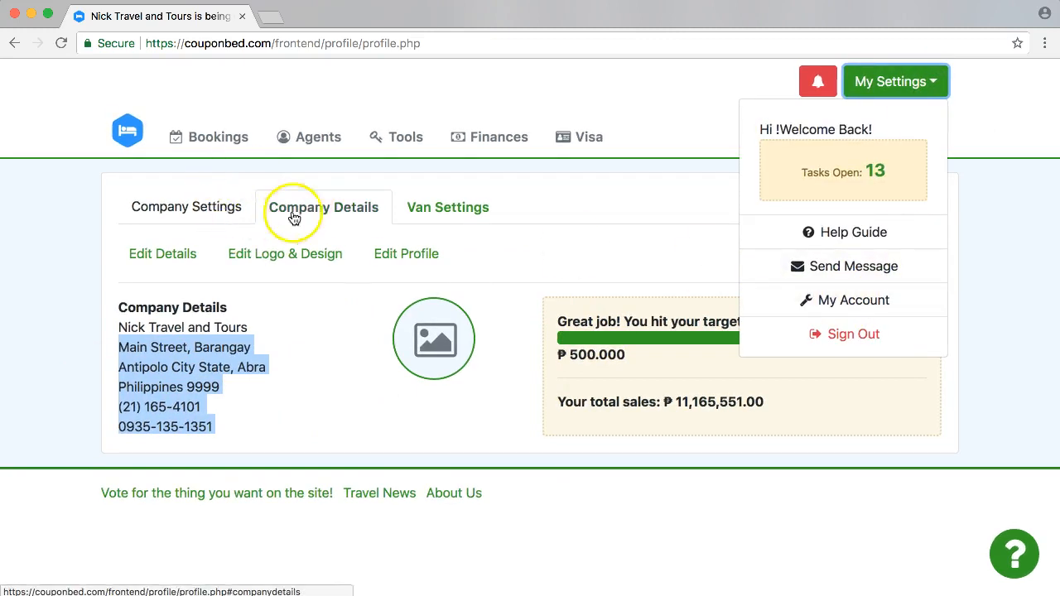
Open the company details for editing and replace the street with "Your Street Name".
left_click(323, 215)
left_click(155, 256)
left_click_drag(319, 177, 80, 179)
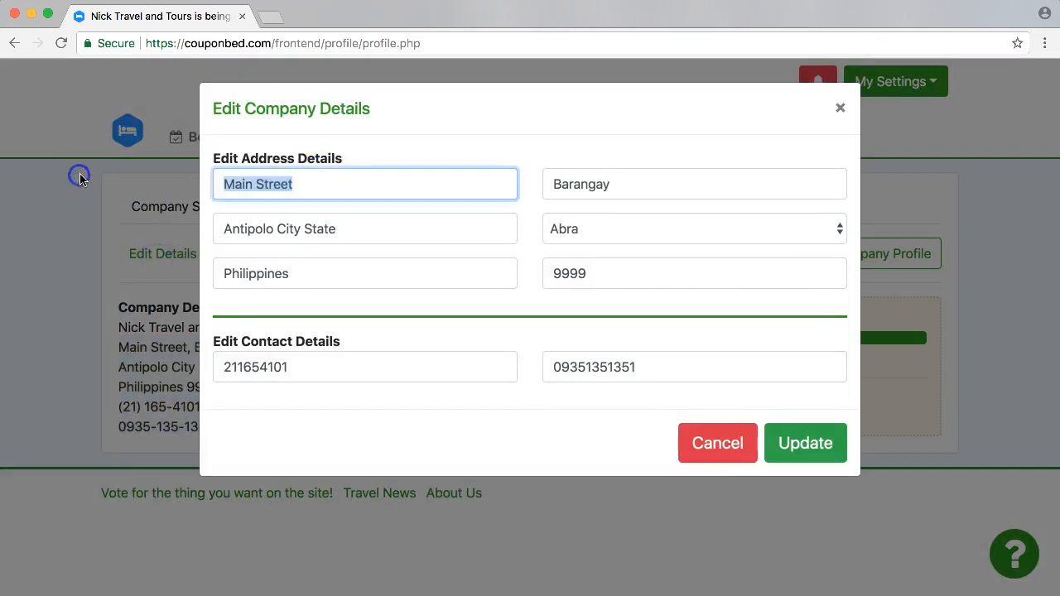
type("Your S")
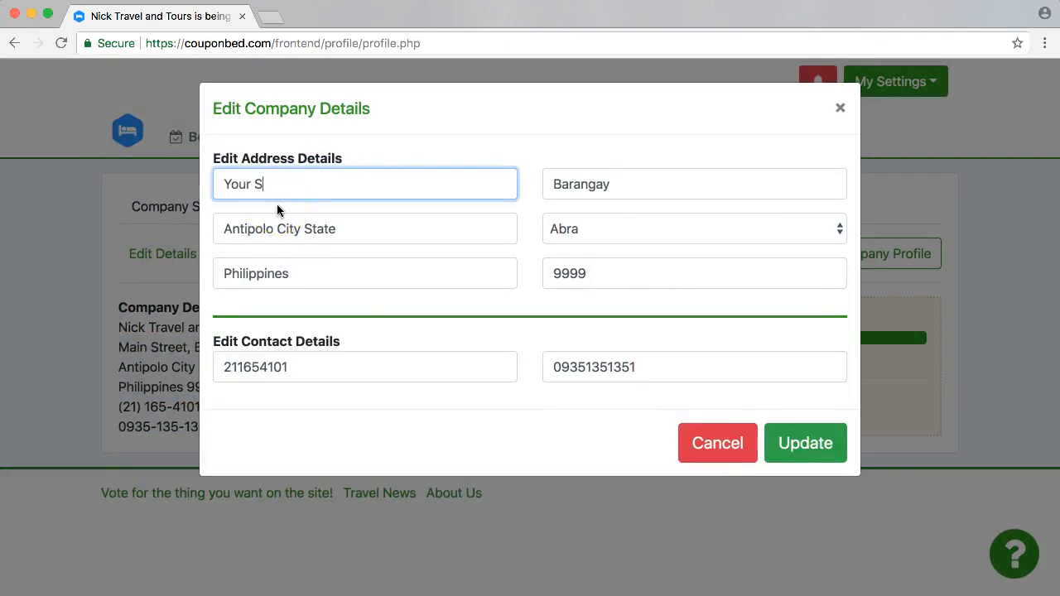
type("treet Name")
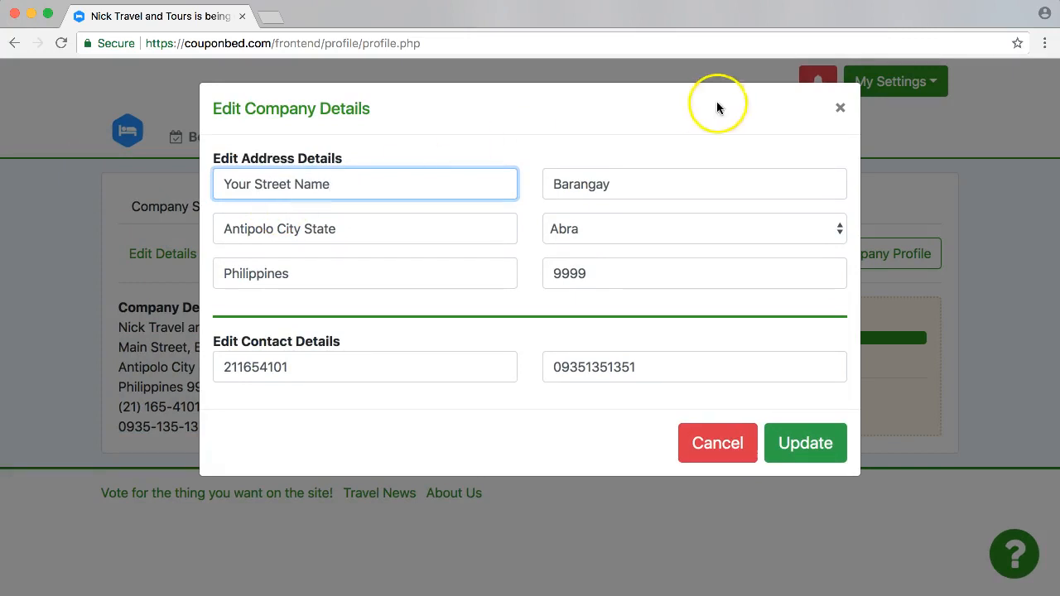
Change the second address field of the company details to "Barangay and Subdivision".
double_click(574, 183)
left_click(629, 184)
type("or Su")
key("BackSpace")
key("BackSpace")
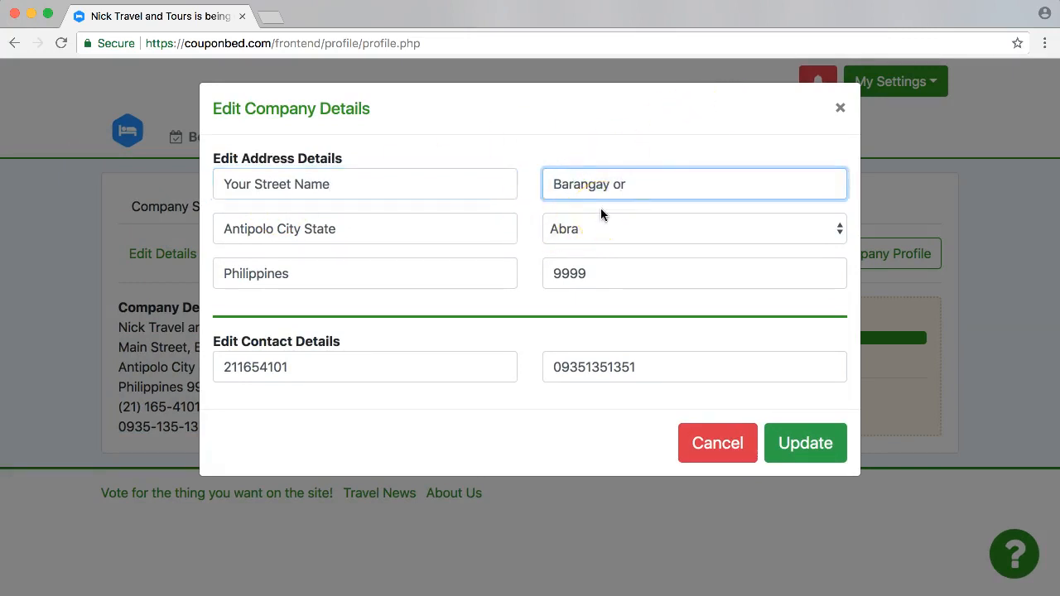
key("BackSpace")
key("BackSpace")
type("and Subdivisit")
key("BackSpace")
type("on")
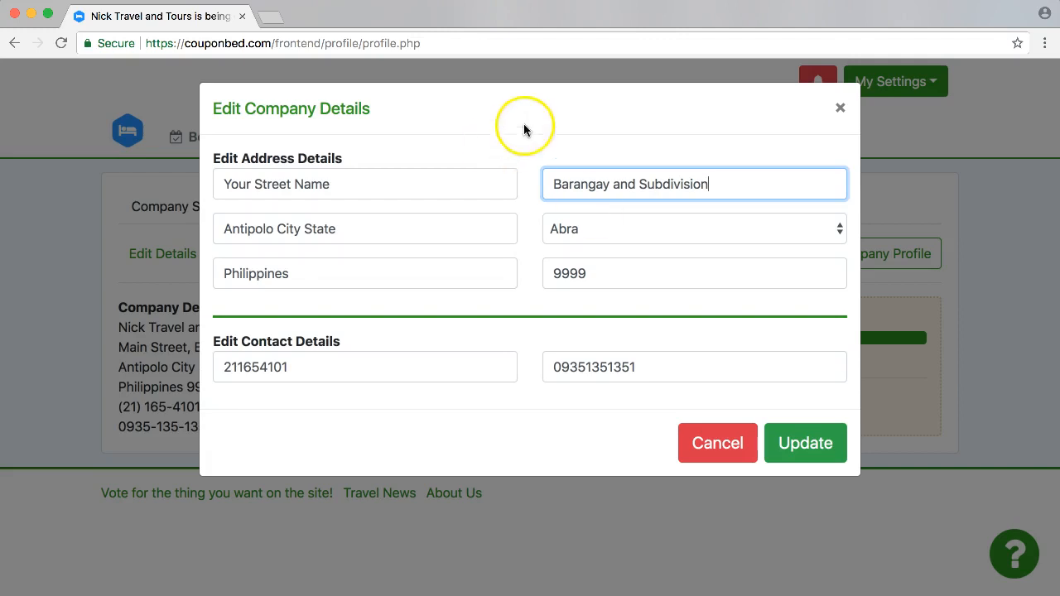
Replace the city in the company address with Manila.
left_click_drag(374, 230, 201, 230)
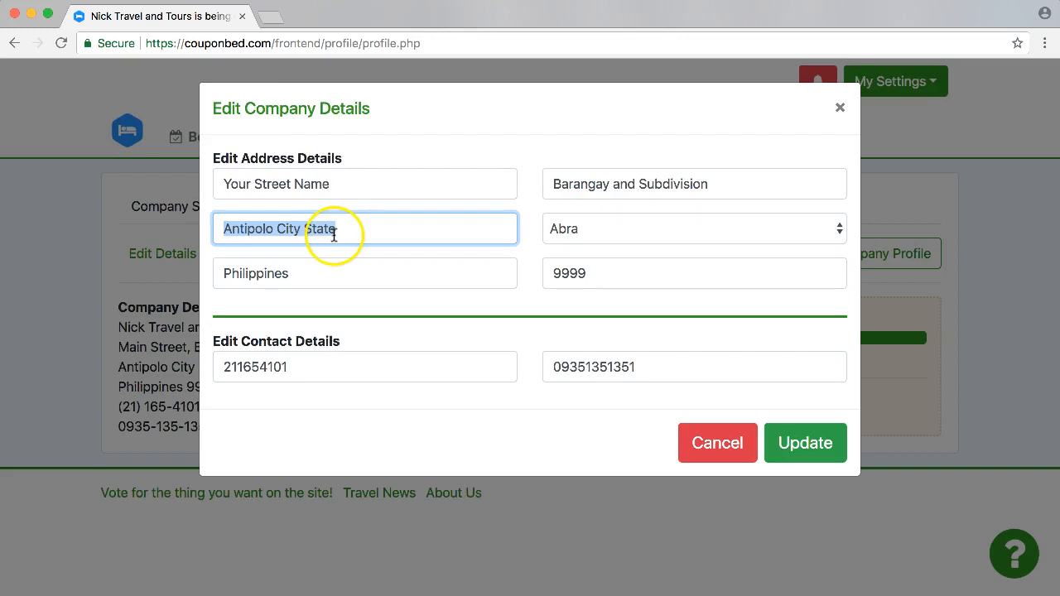
key("BackSpace")
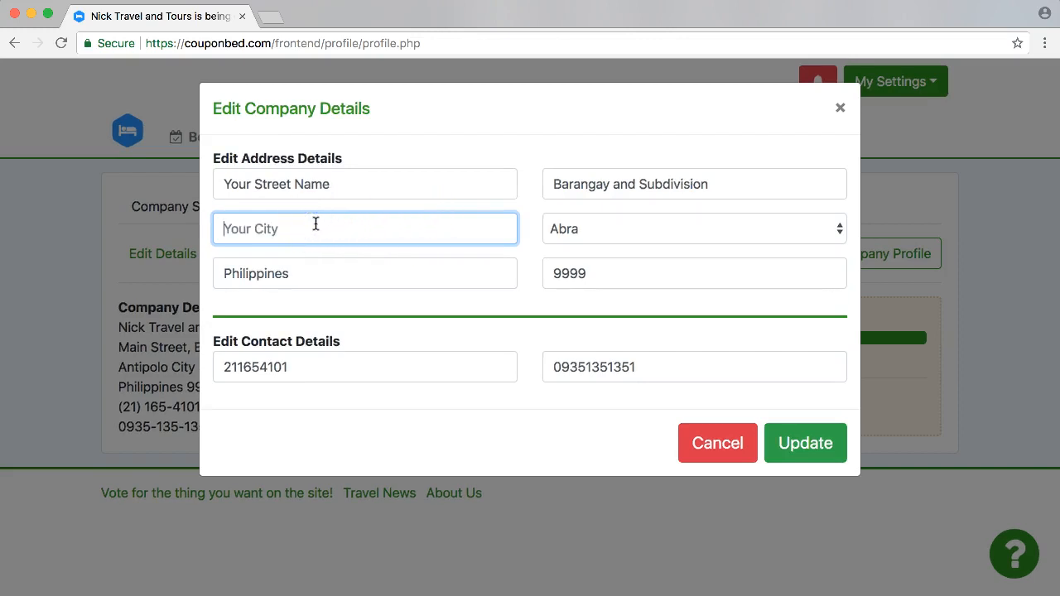
double_click(289, 273)
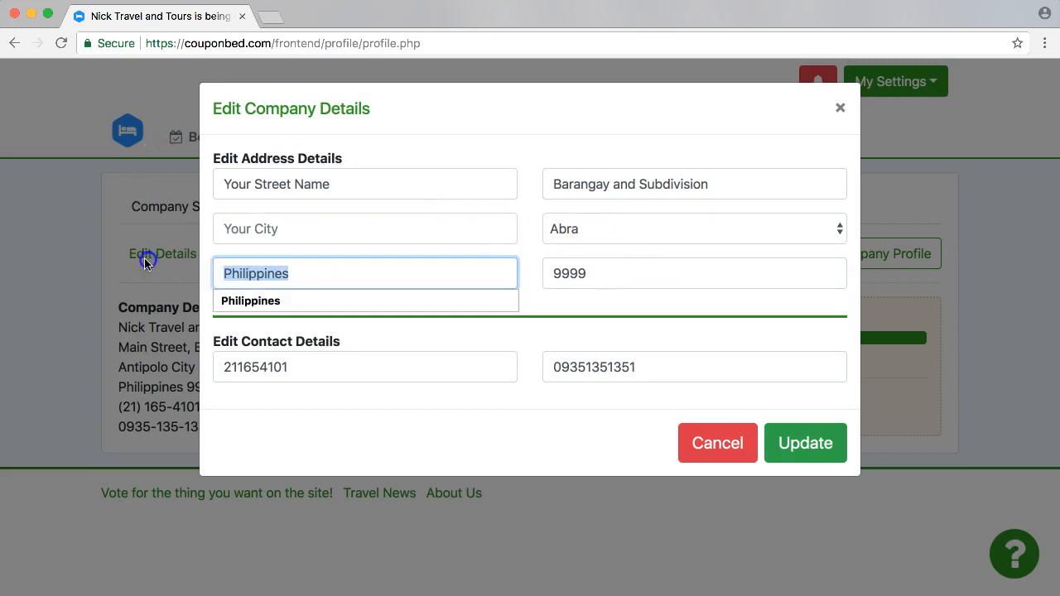
left_click(320, 225)
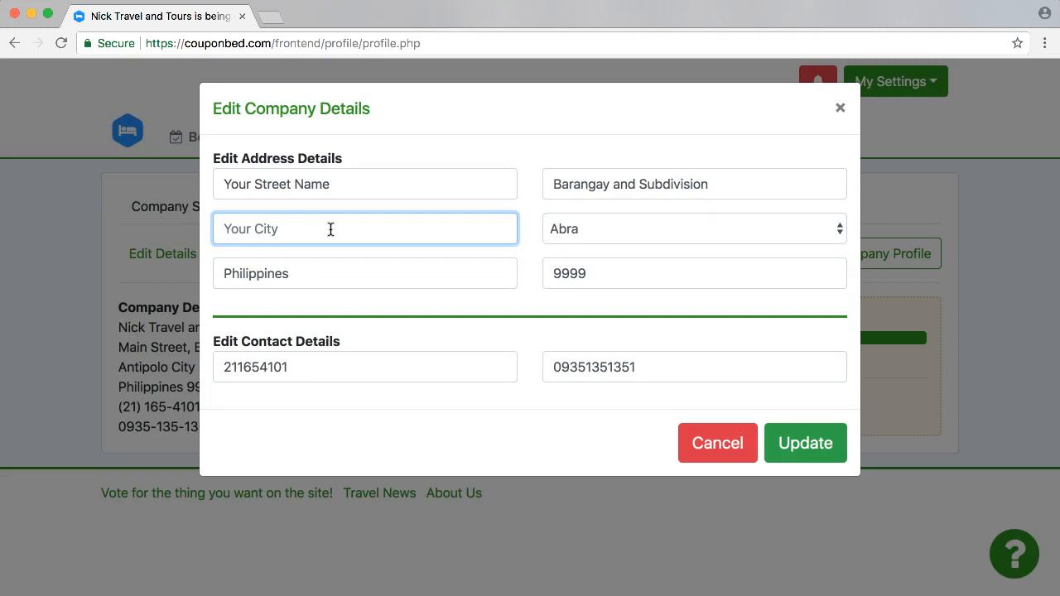
type("Manila")
Set the province of the company address to Metro Manila.
double_click(635, 276)
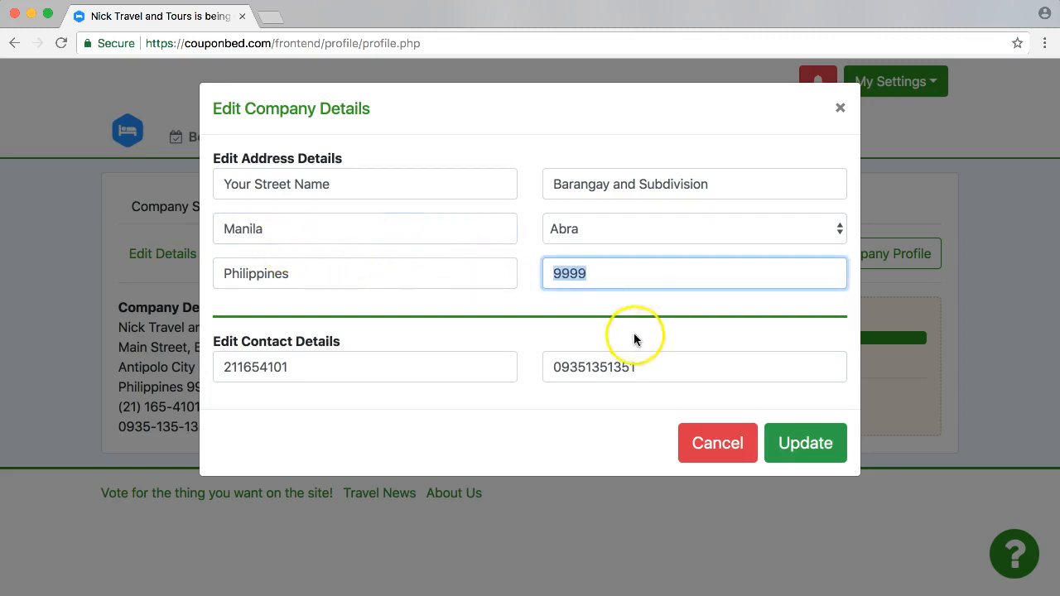
left_click(594, 229)
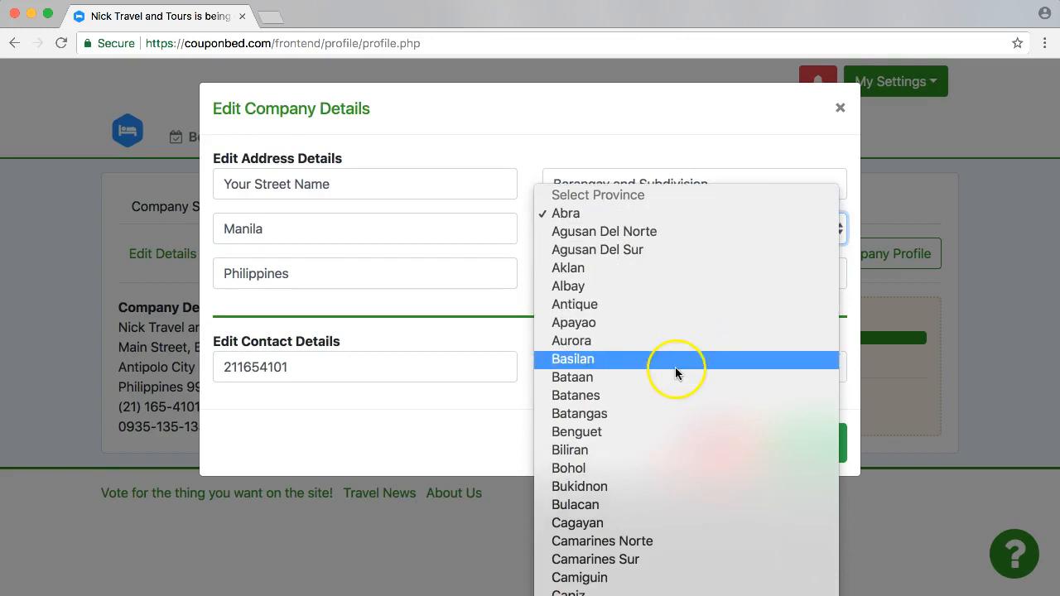
scroll(675, 367, "down", 5)
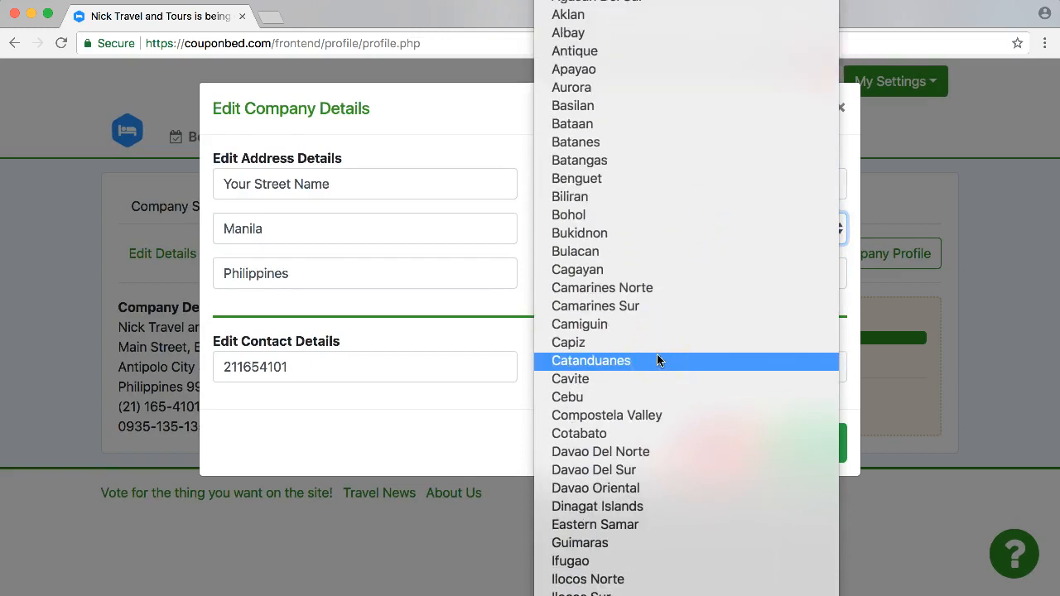
scroll(657, 359, "down", 8)
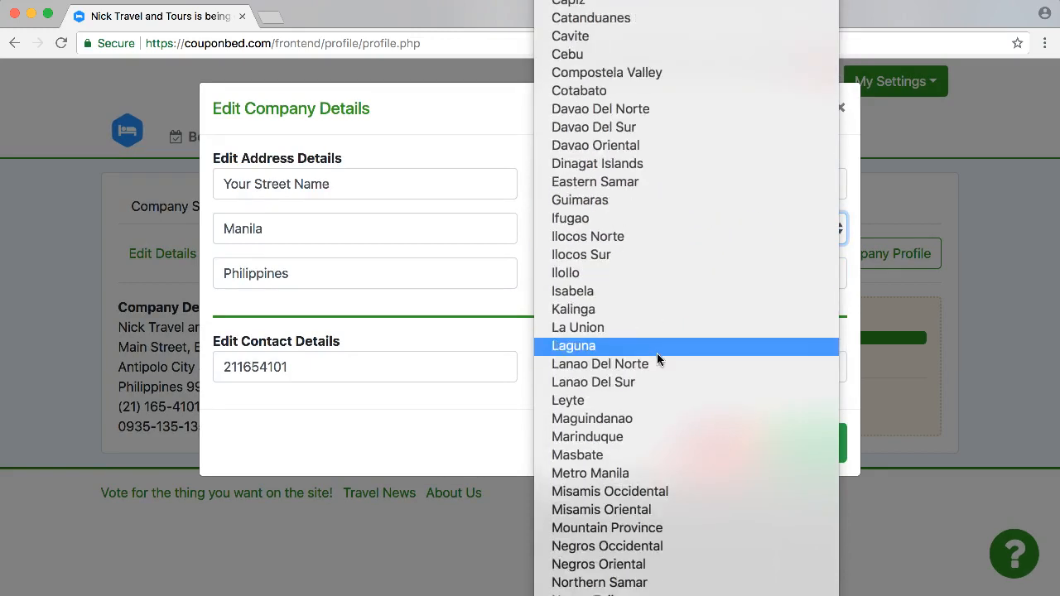
left_click(579, 413)
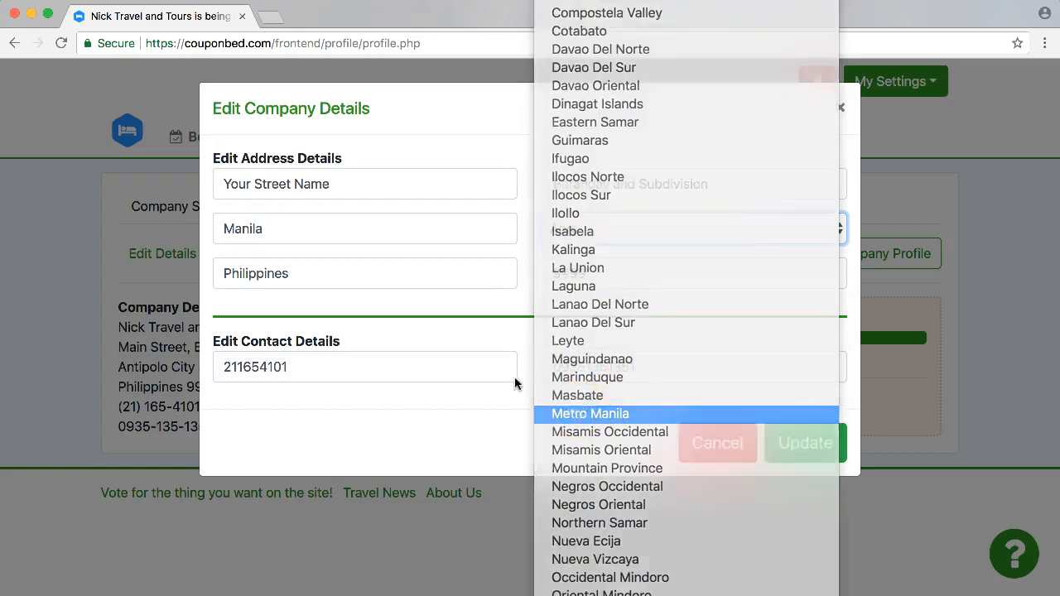
key("Tab")
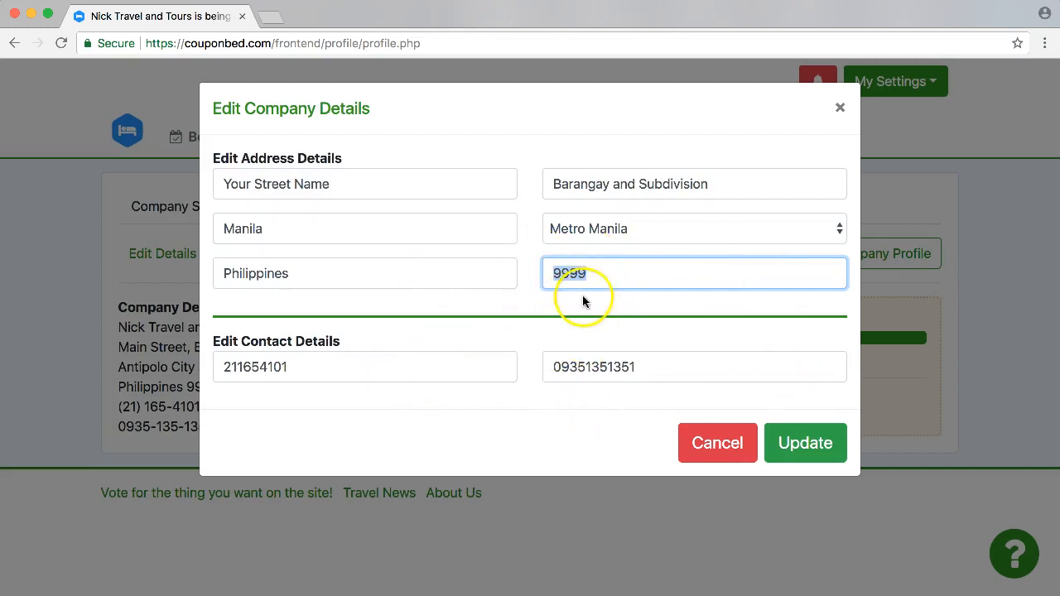
Try clearing the landline and mobile numbers in the contact details, undoing each deletion.
left_click_drag(330, 370, 205, 367)
left_click(267, 373)
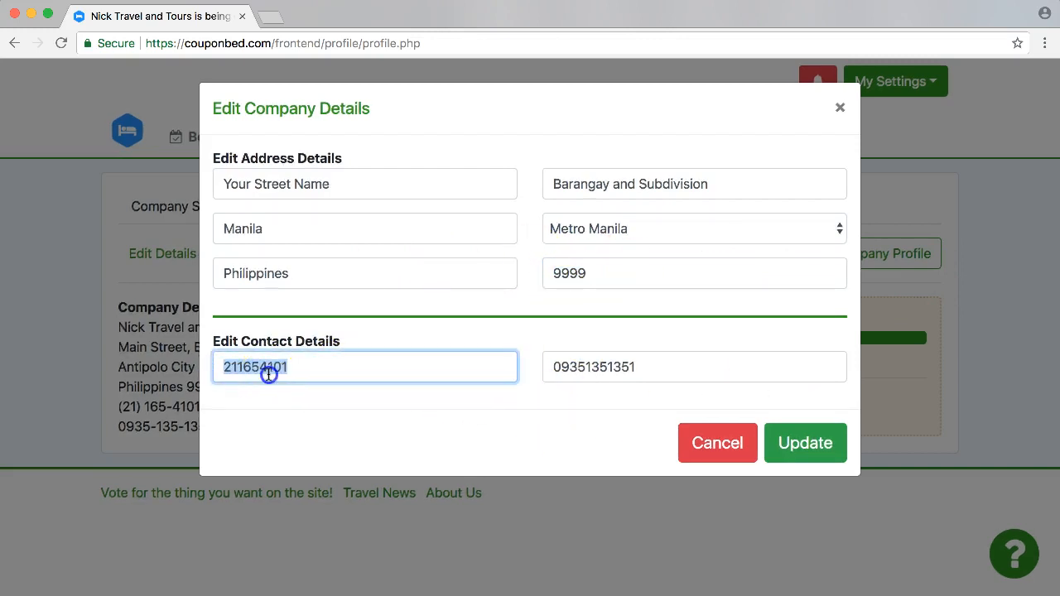
left_click_drag(337, 372, 135, 367)
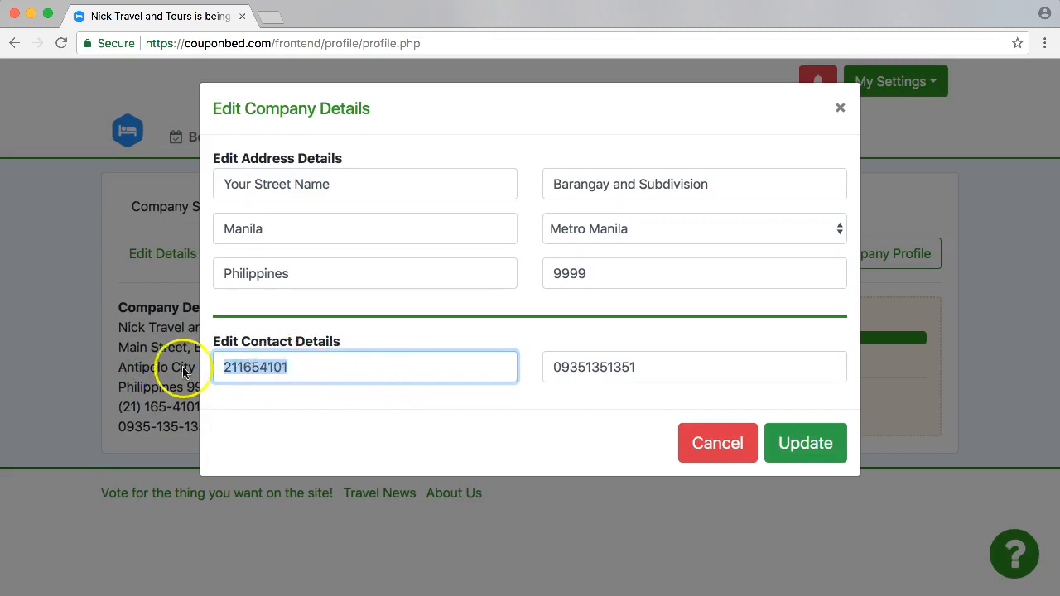
left_click_drag(303, 367, 78, 367)
key("BackSpace")
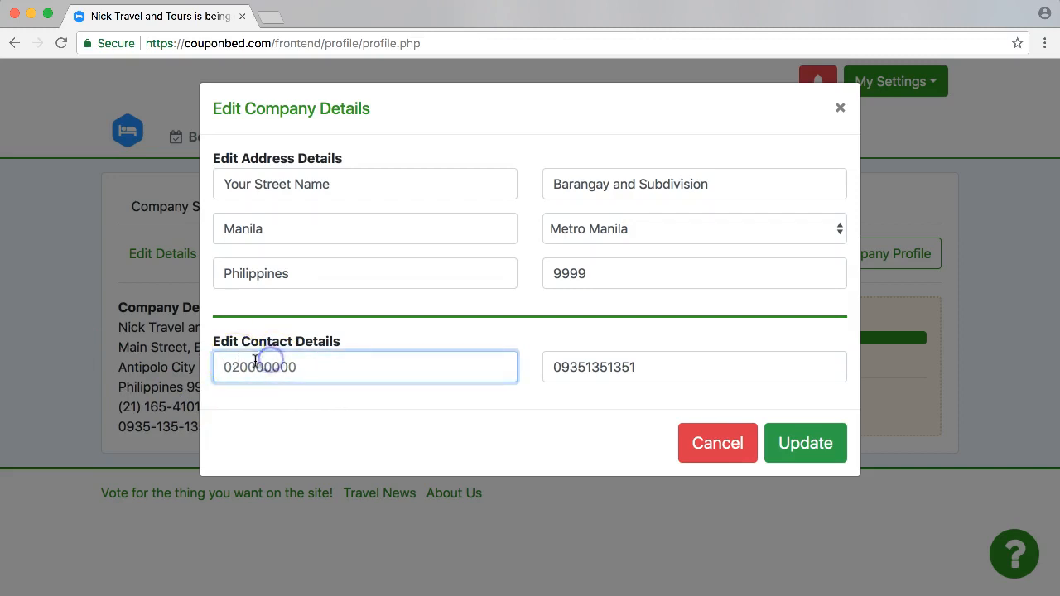
key("super+z")
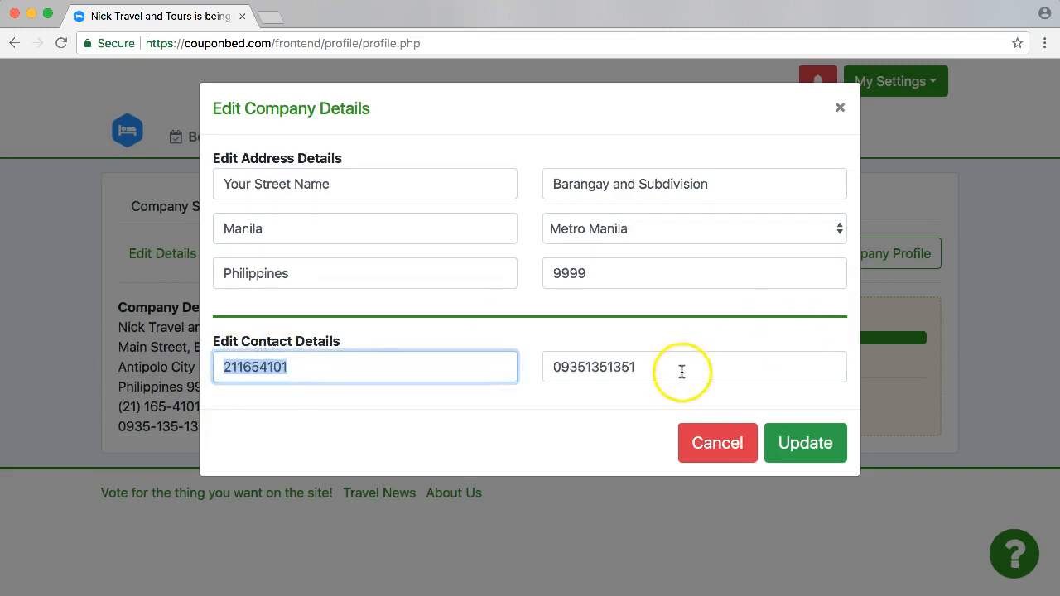
key("Tab")
key("BackSpace")
key("super+z")
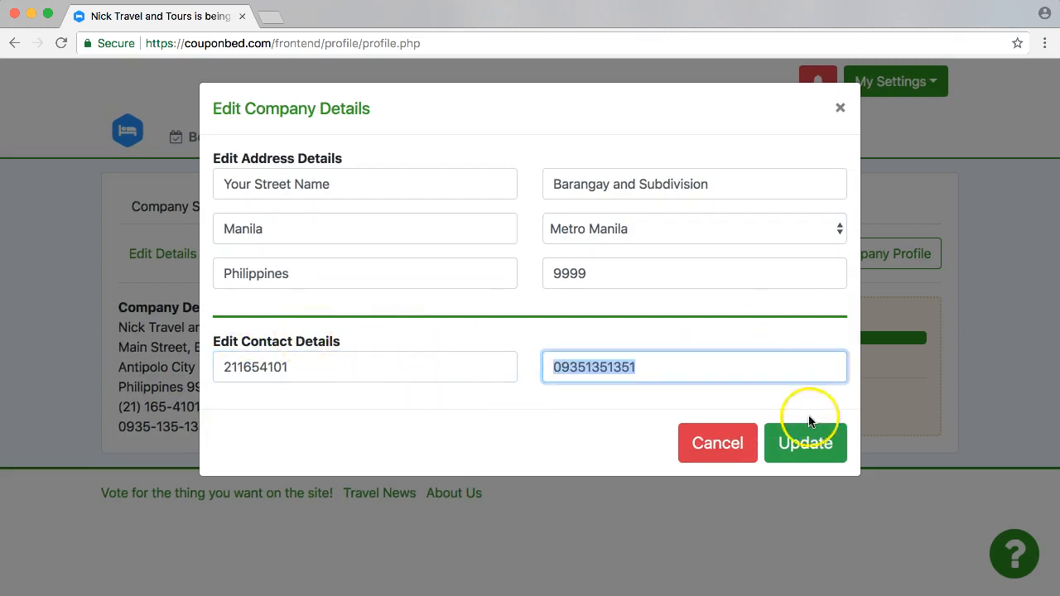
Save the edited company details and reopen the company details section to check the new address.
left_click(806, 448)
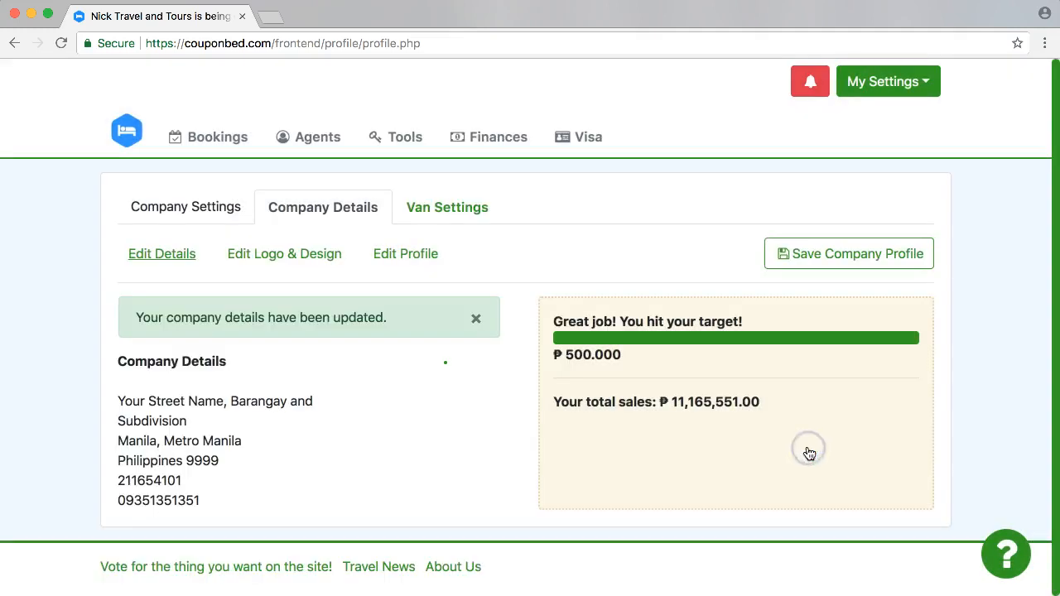
left_click_drag(127, 395, 256, 503)
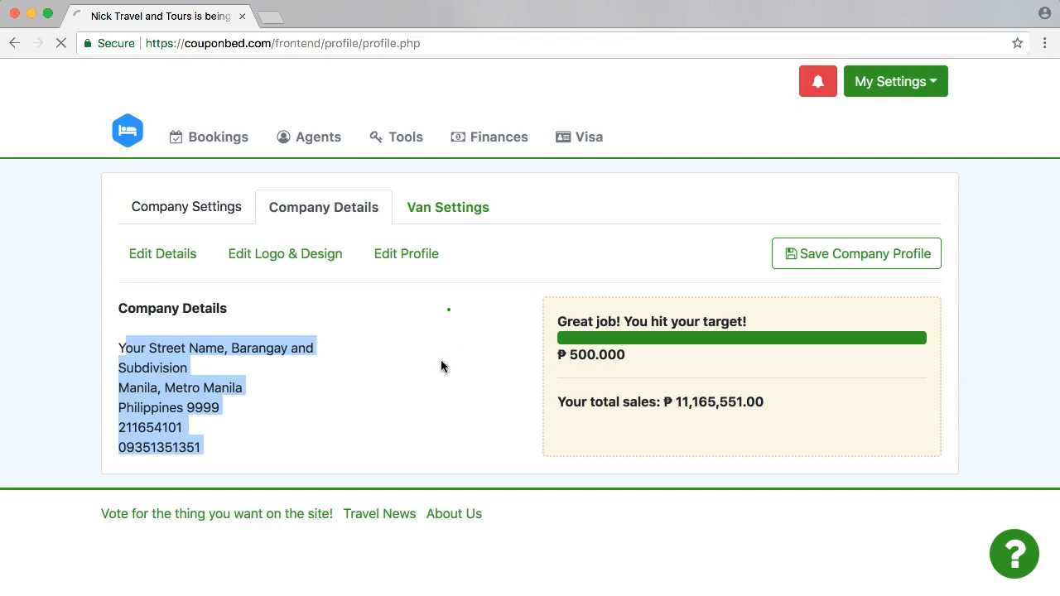
left_click(301, 208)
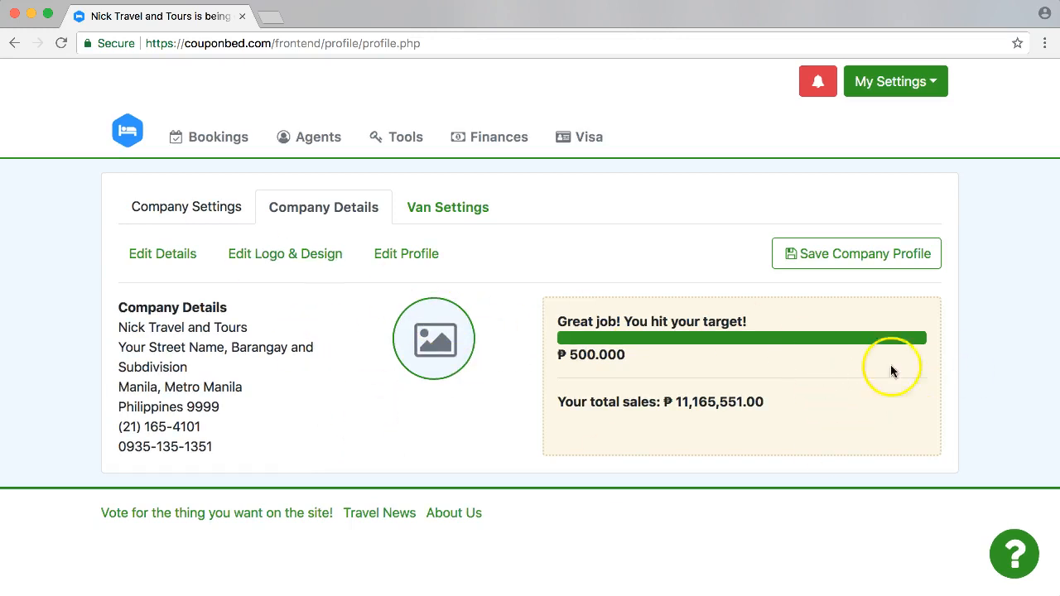
Review the sales target and total sales shown beside the company details.
left_click_drag(573, 322, 649, 359)
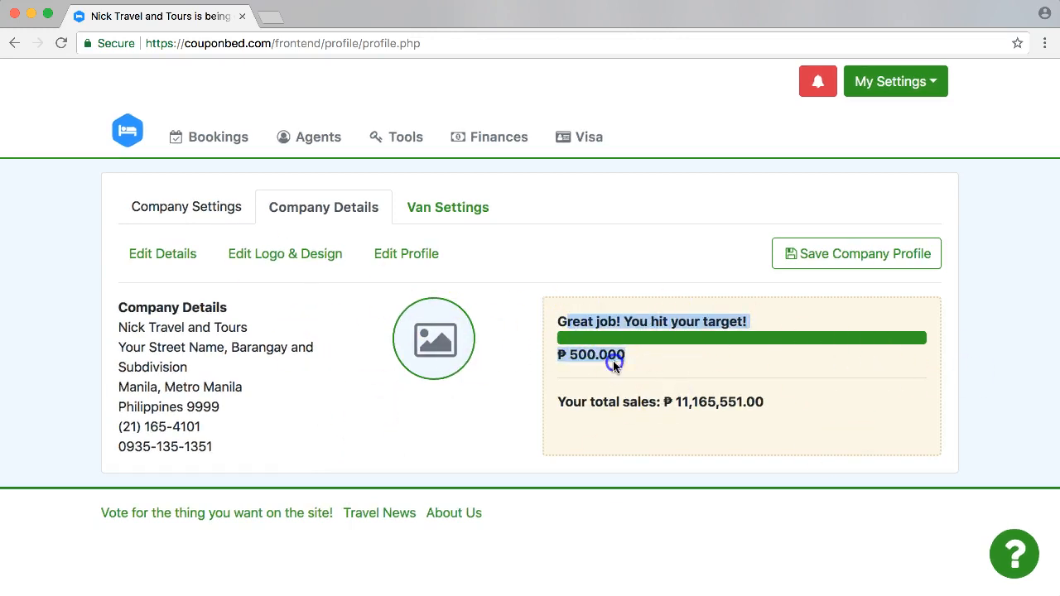
left_click(686, 356)
double_click(685, 356)
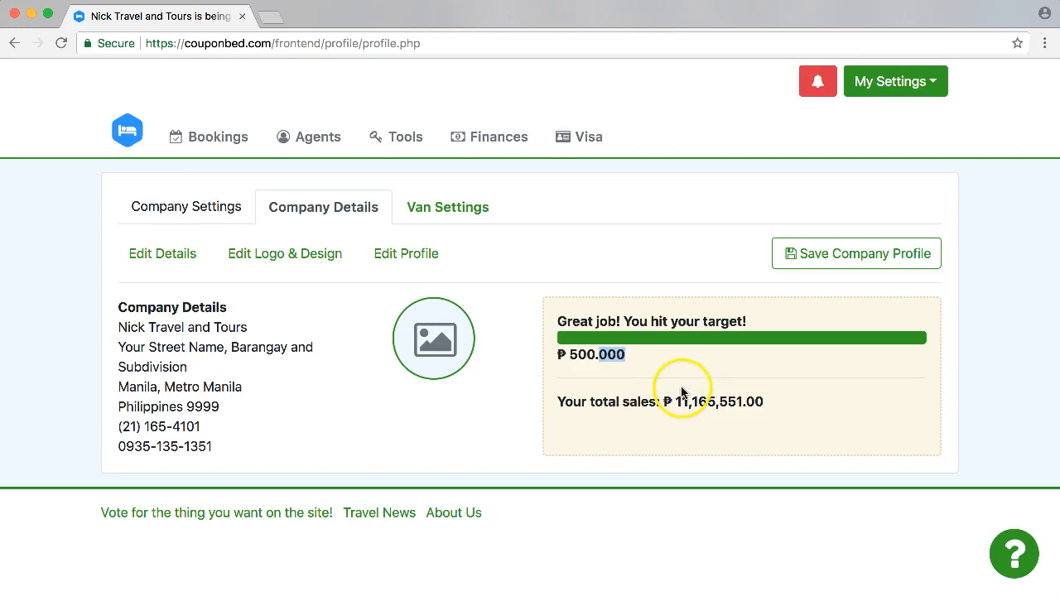
left_click(563, 358)
left_click_drag(563, 358, 558, 321)
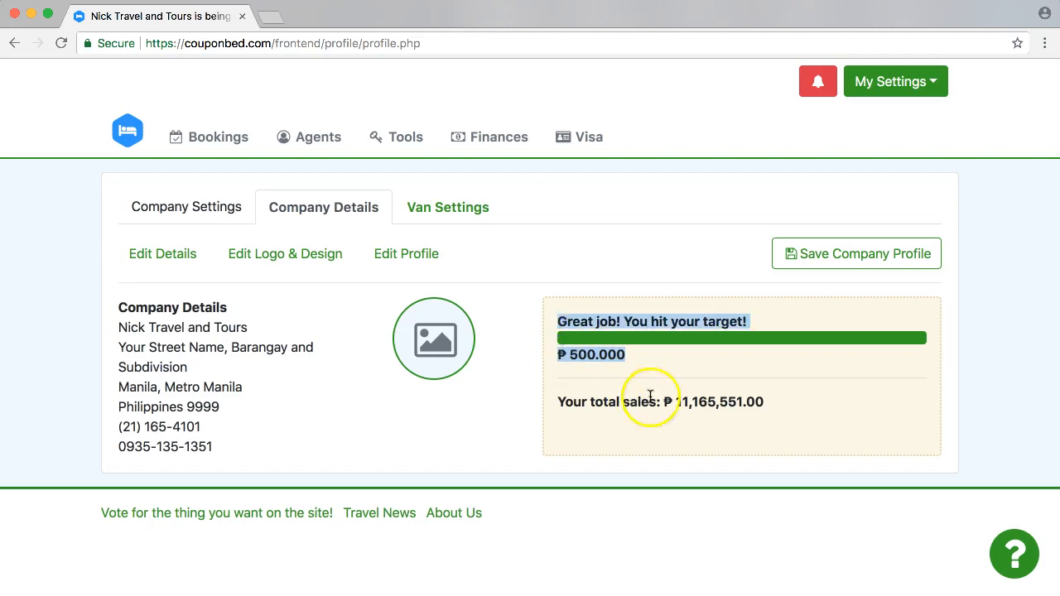
left_click_drag(550, 404, 769, 403)
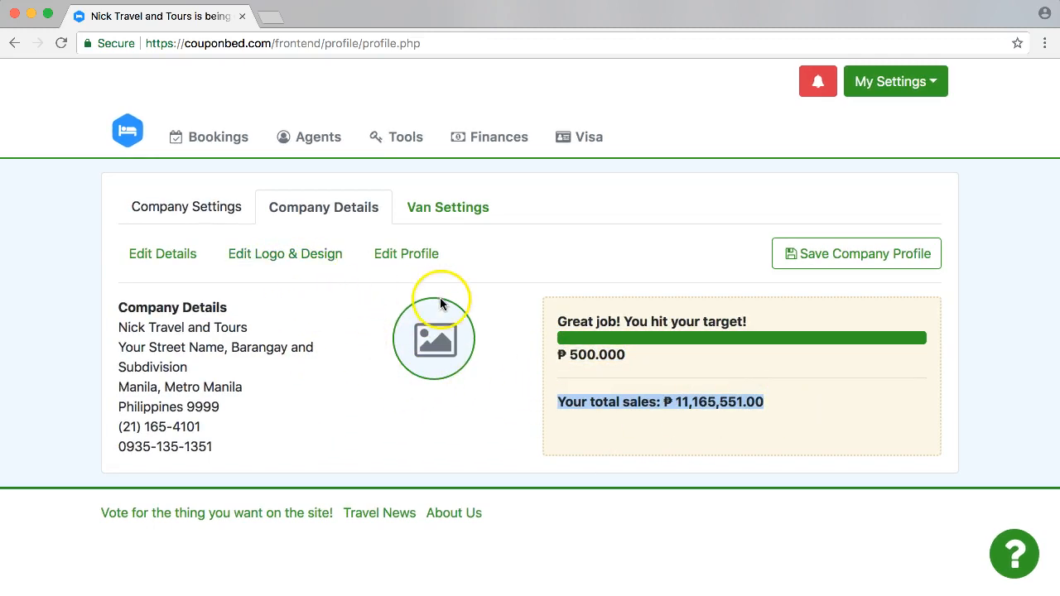
Examine the logo and travel agency color options in the company's logo and design settings, and close them.
left_click(278, 256)
left_click(351, 193)
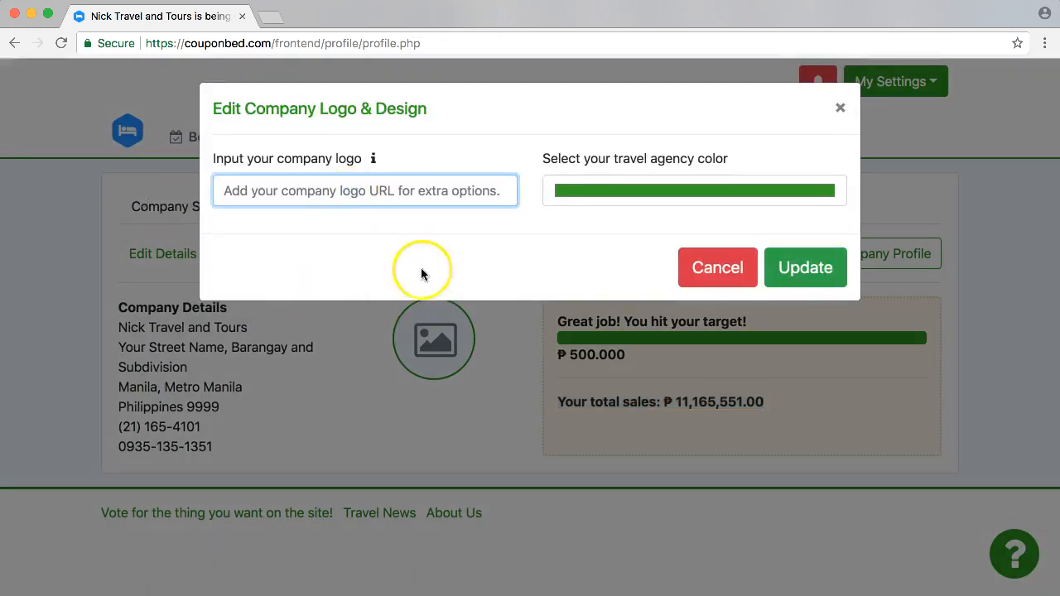
left_click(53, 204)
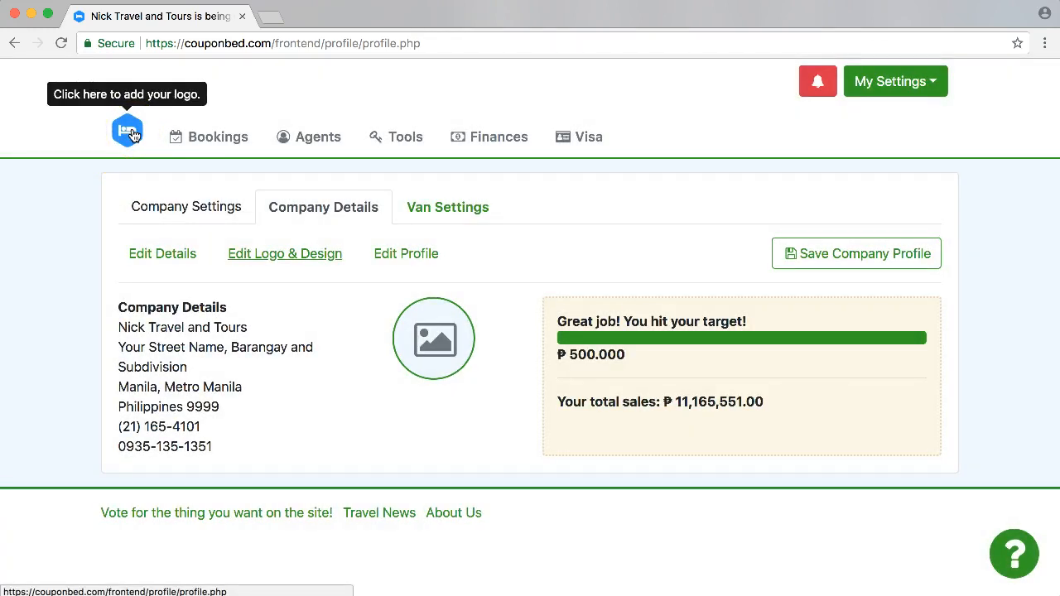
left_click(301, 267)
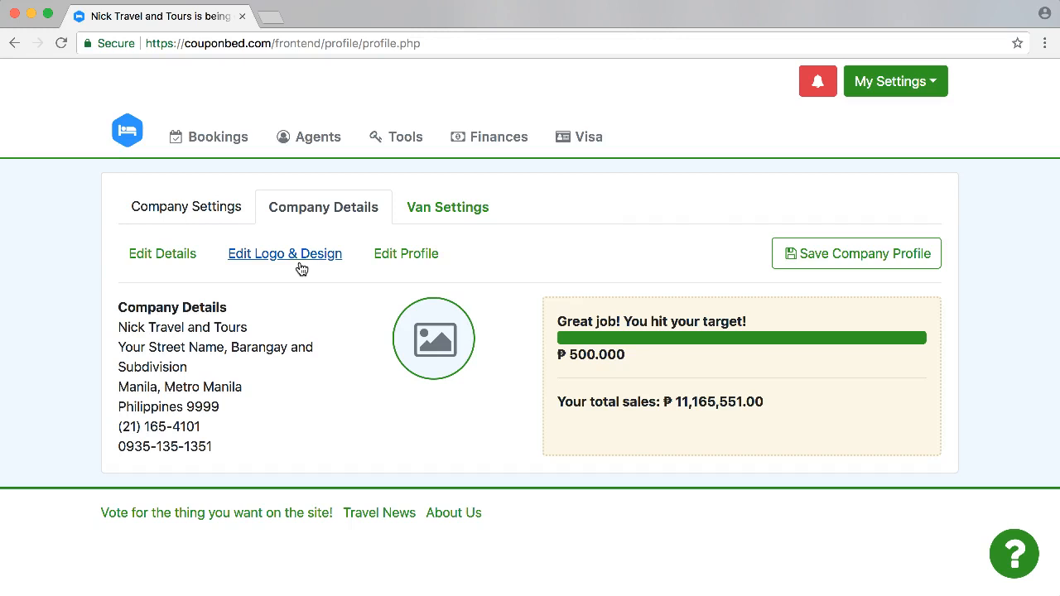
left_click(440, 224)
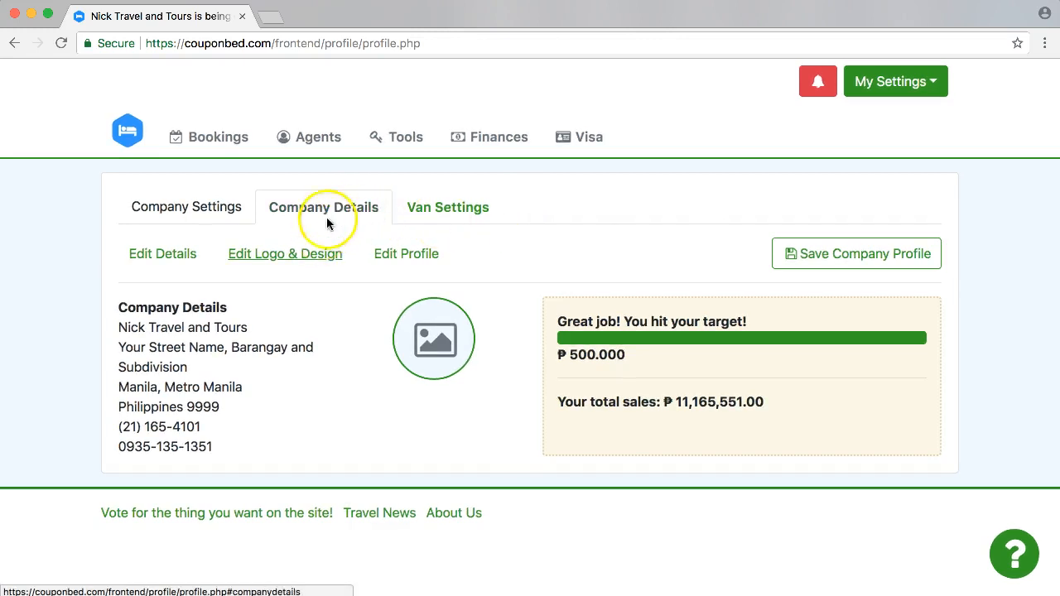
Search Google Images for "travel agency logo" in a new browser tab.
left_click(272, 18)
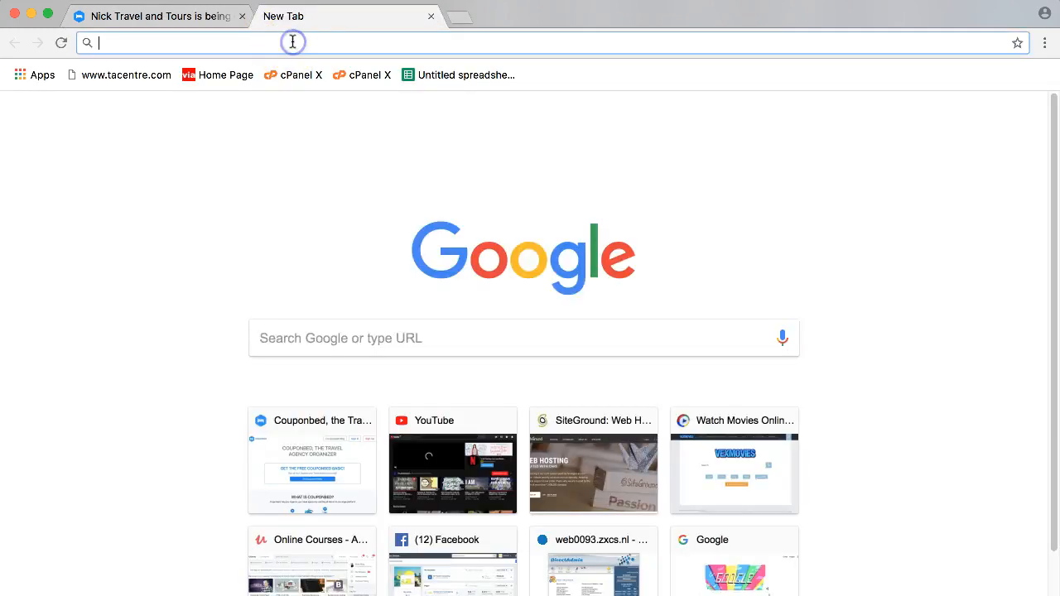
type("google.com")
key("Return")
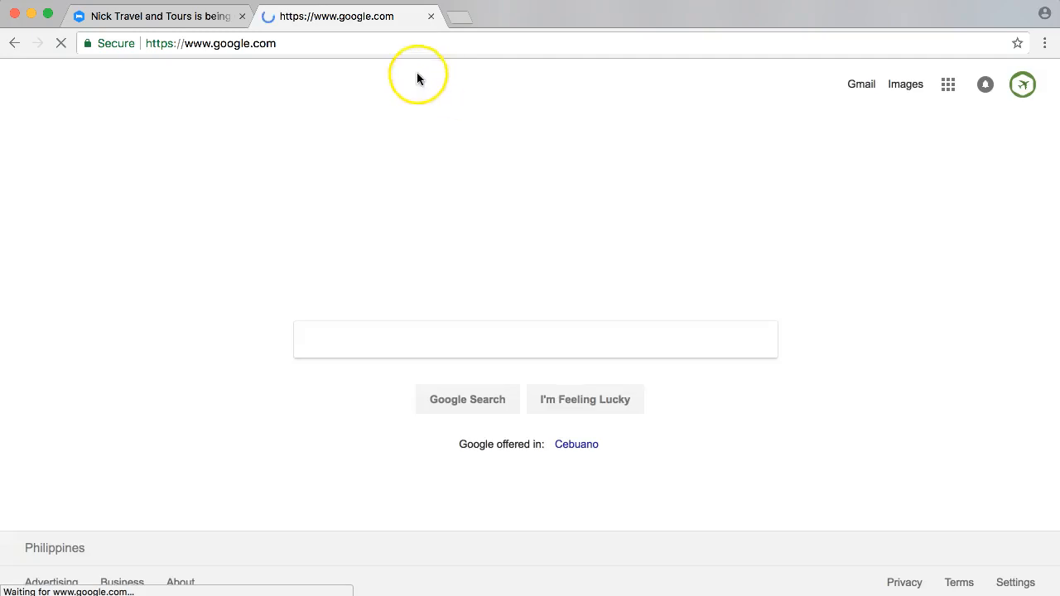
left_click(503, 337)
type("travel")
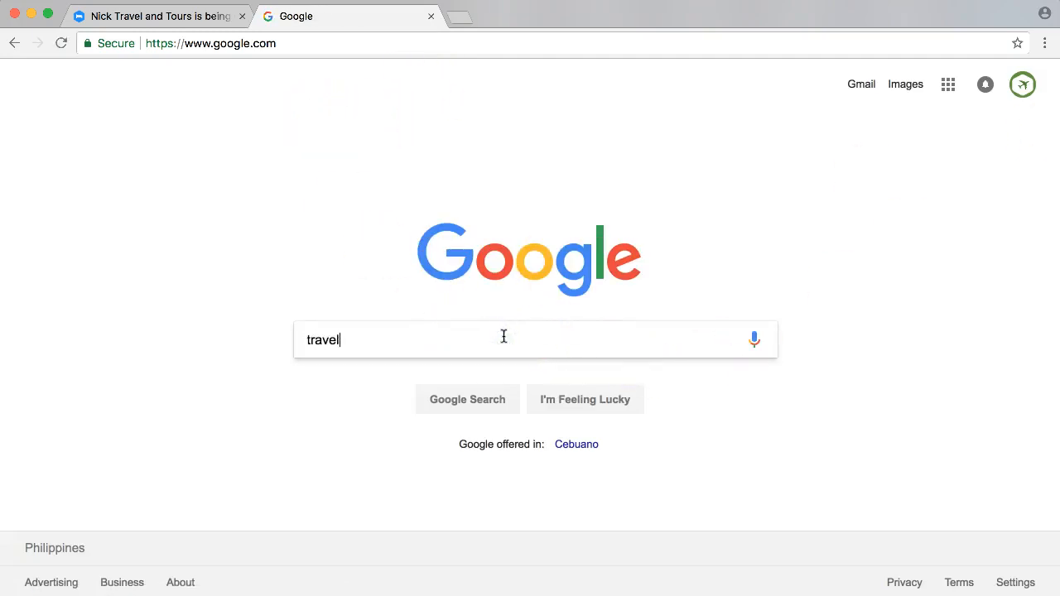
type(" agency logo")
key("Return")
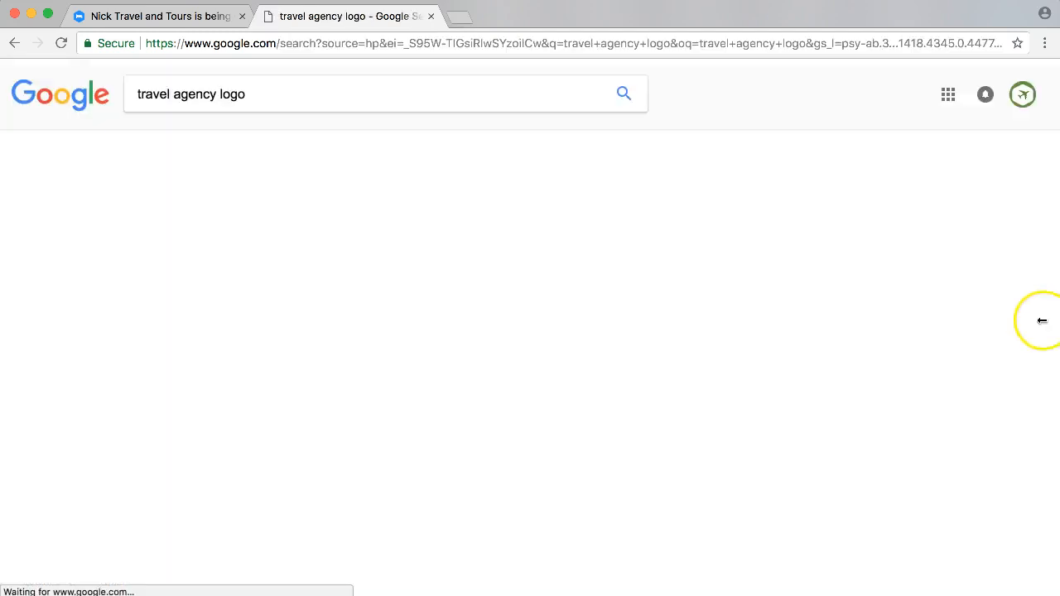
scroll(52, 284, "down", 4)
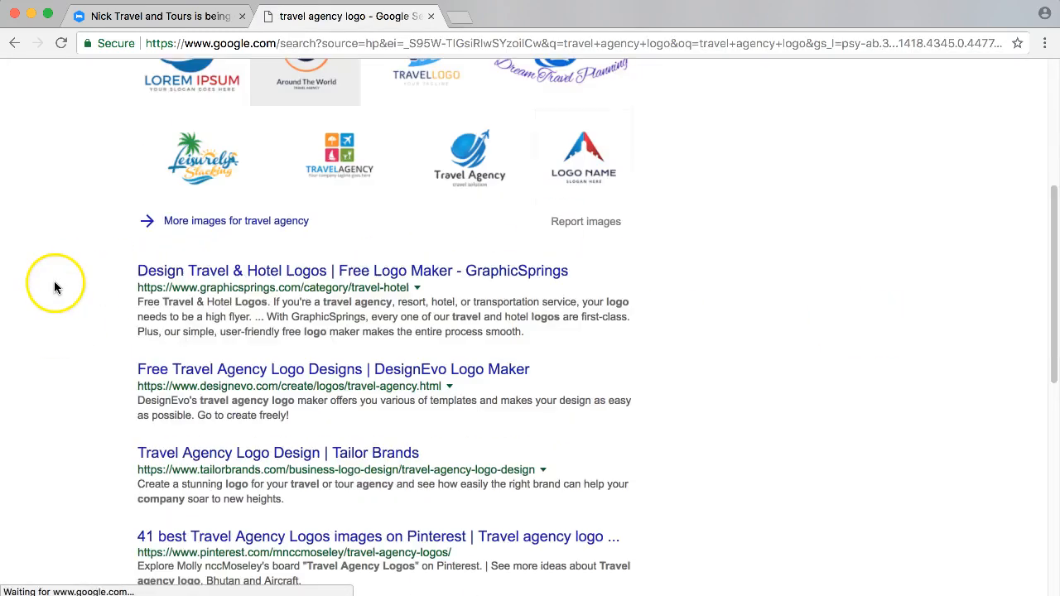
scroll(220, 270, "up", 4)
left_click(203, 124)
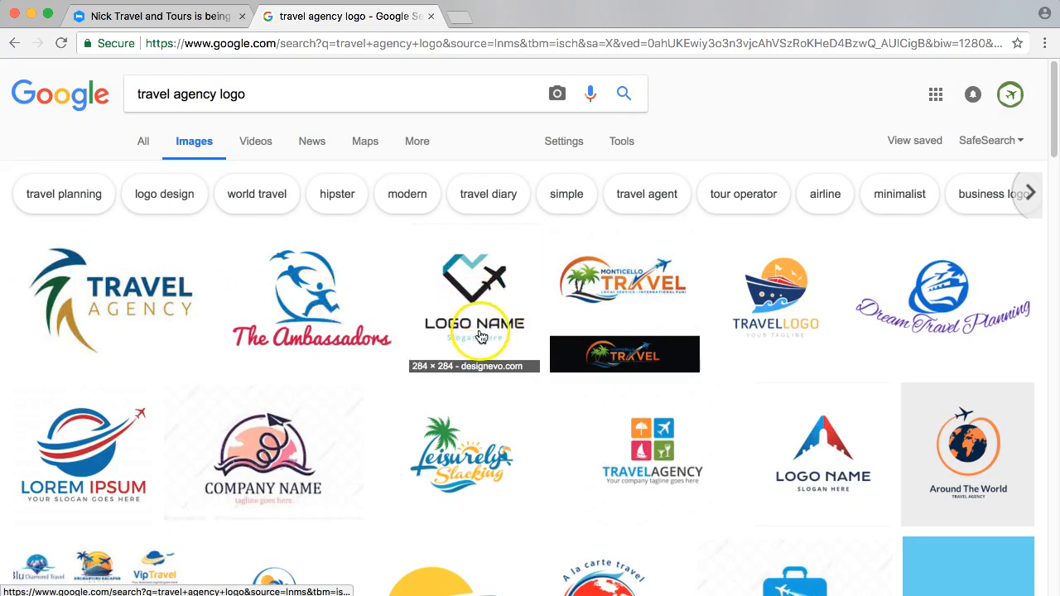
Copy the image address of the ship logo labelled "TRAVELLOGO" and check the copied link in the browser's address bar.
scroll(484, 338, "down", 1)
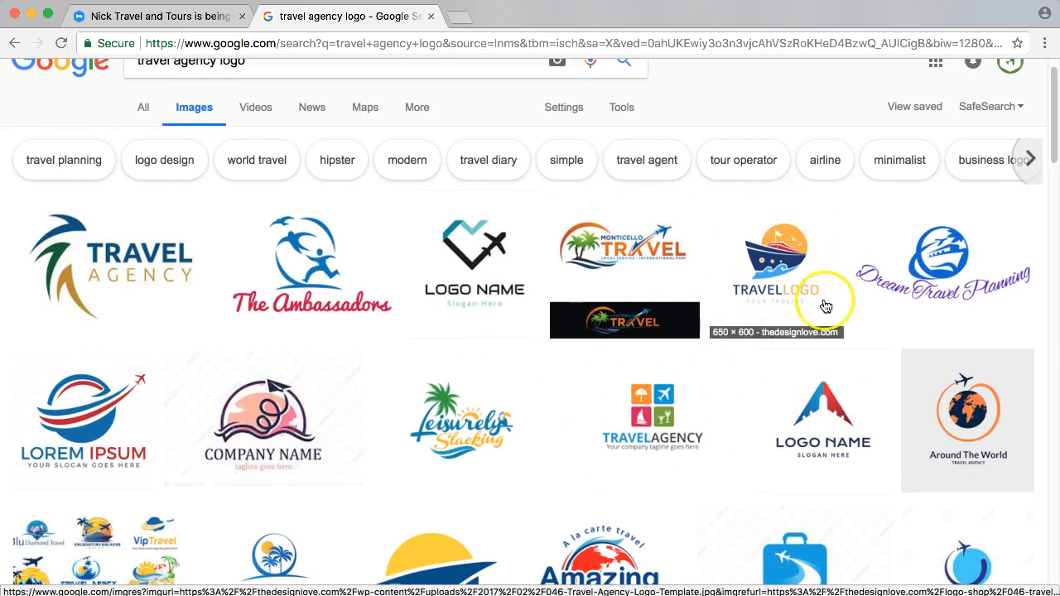
left_click(778, 274)
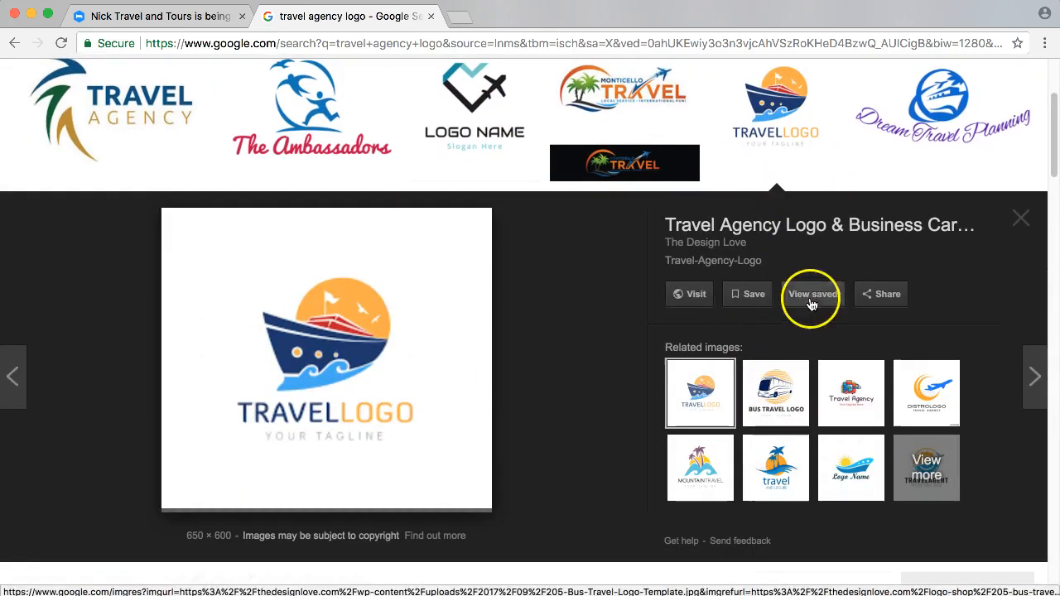
right_click(325, 326)
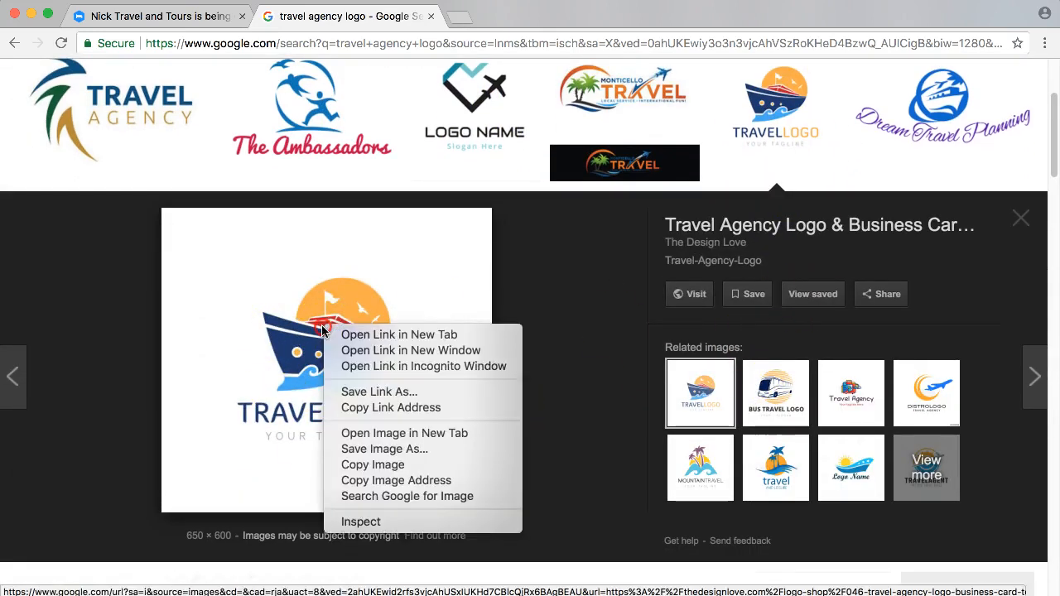
left_click(401, 480)
left_click(387, 46)
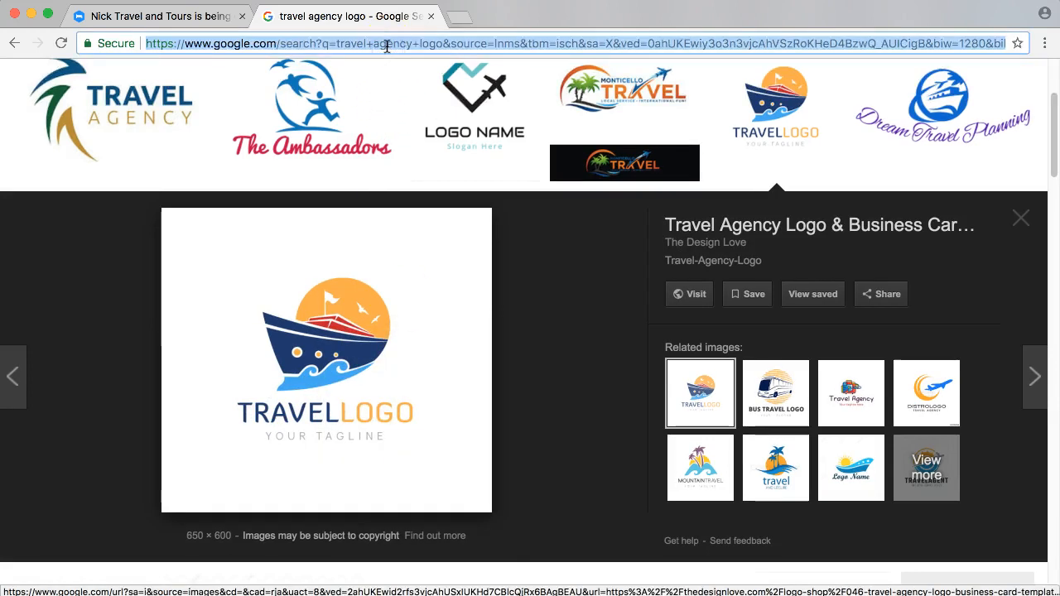
key("ctrl+v")
left_click_drag(627, 50, 134, 63)
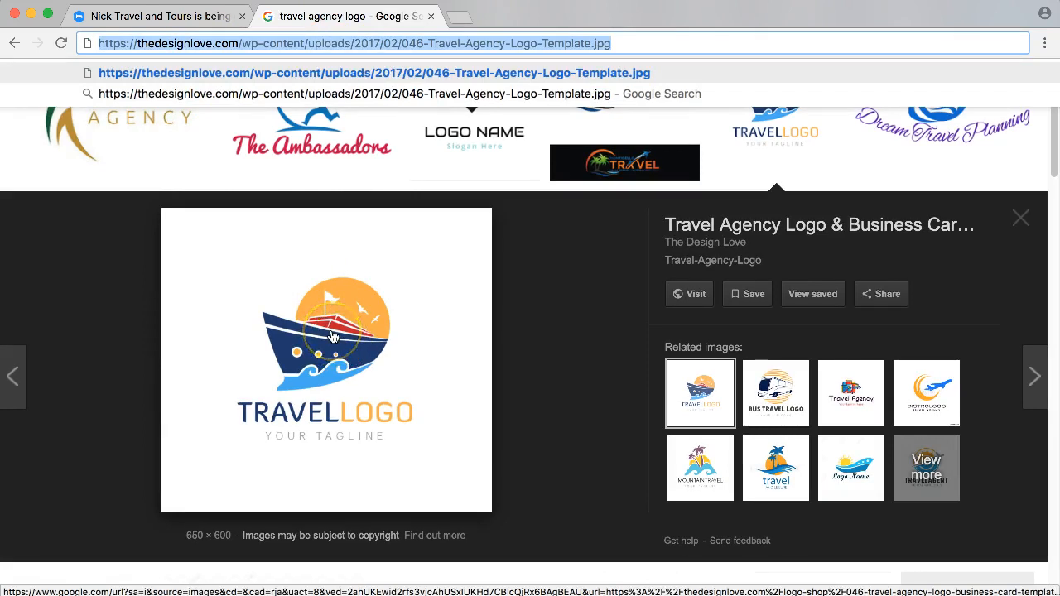
Enter the copied ship logo image address as the company logo in the Couponbed logo and design settings.
left_click(197, 20)
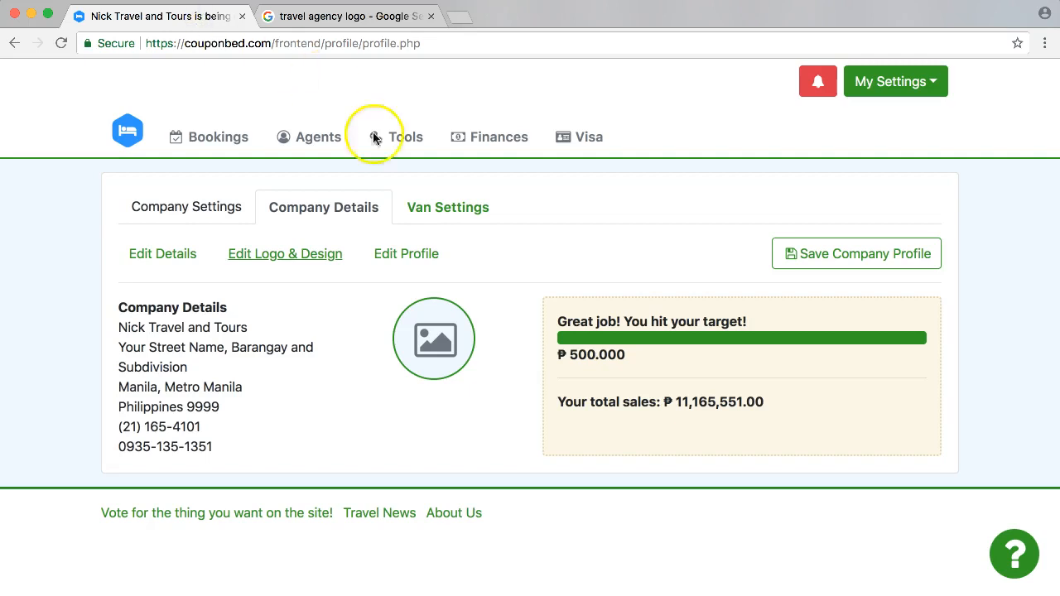
left_click(257, 253)
left_click(379, 192)
key("super+v")
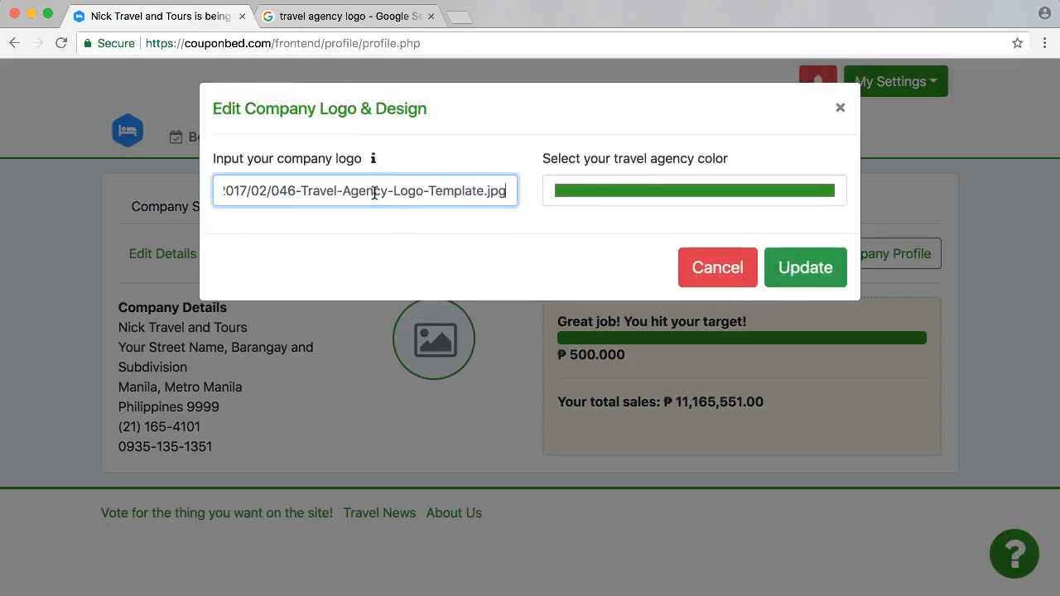
left_click(347, 25)
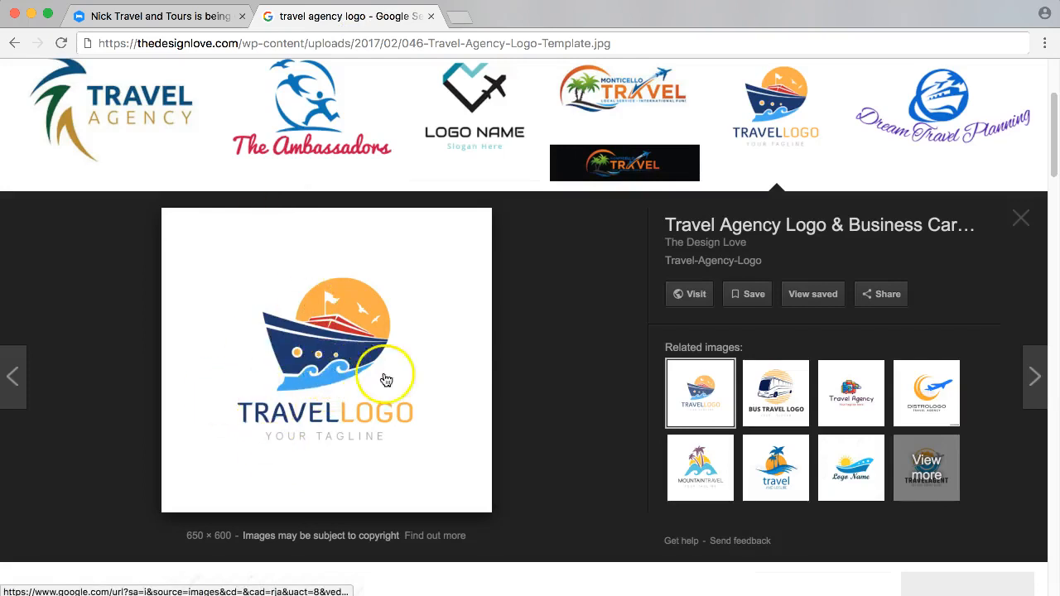
left_click(207, 17)
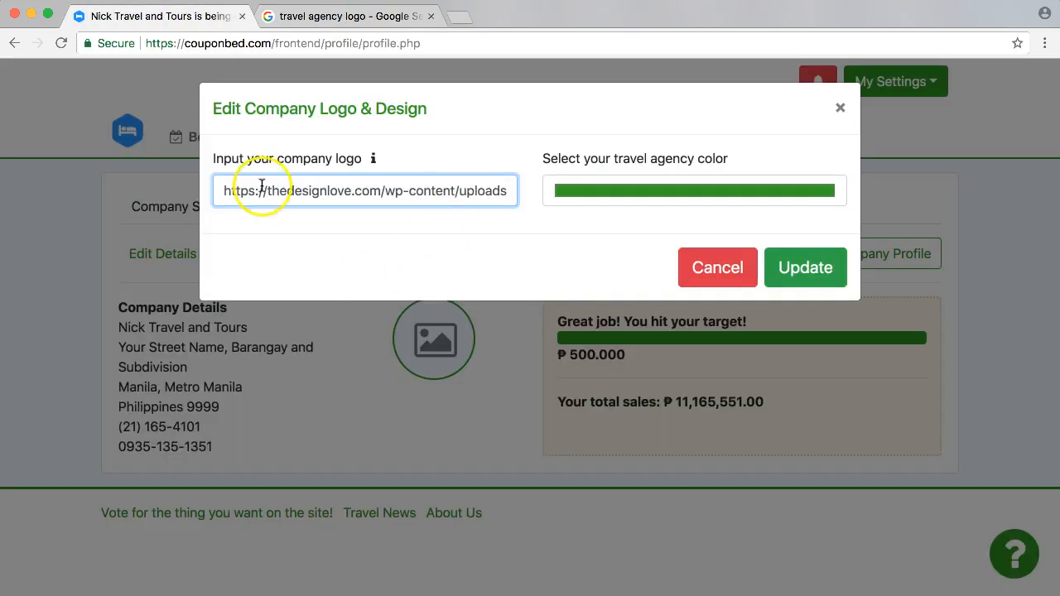
left_click_drag(225, 189, 624, 194)
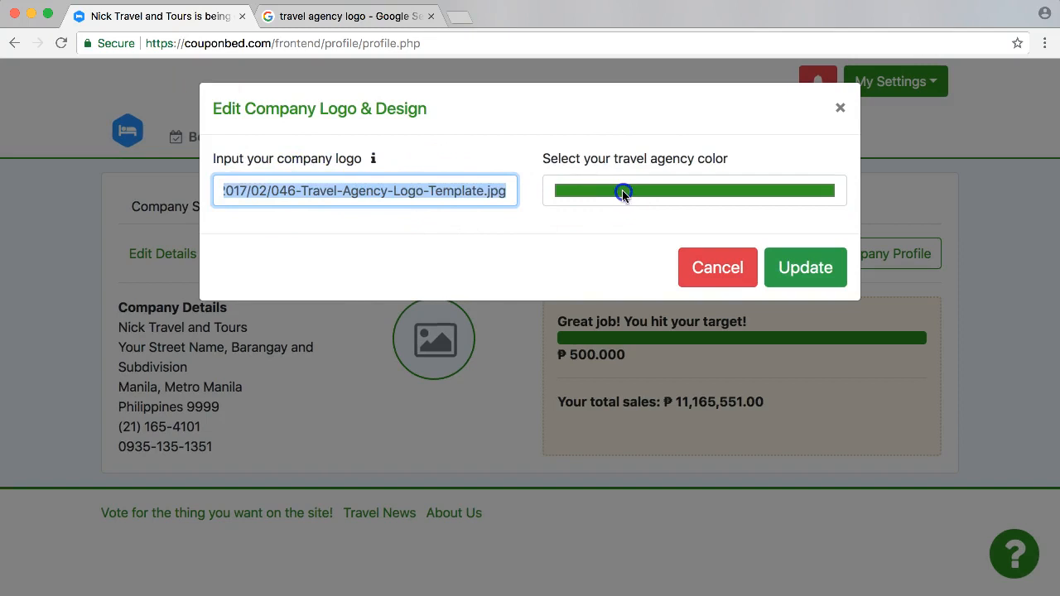
Set the travel agency color to a dark blue matching the ship logo, update the design and close the color picker.
left_click(589, 188)
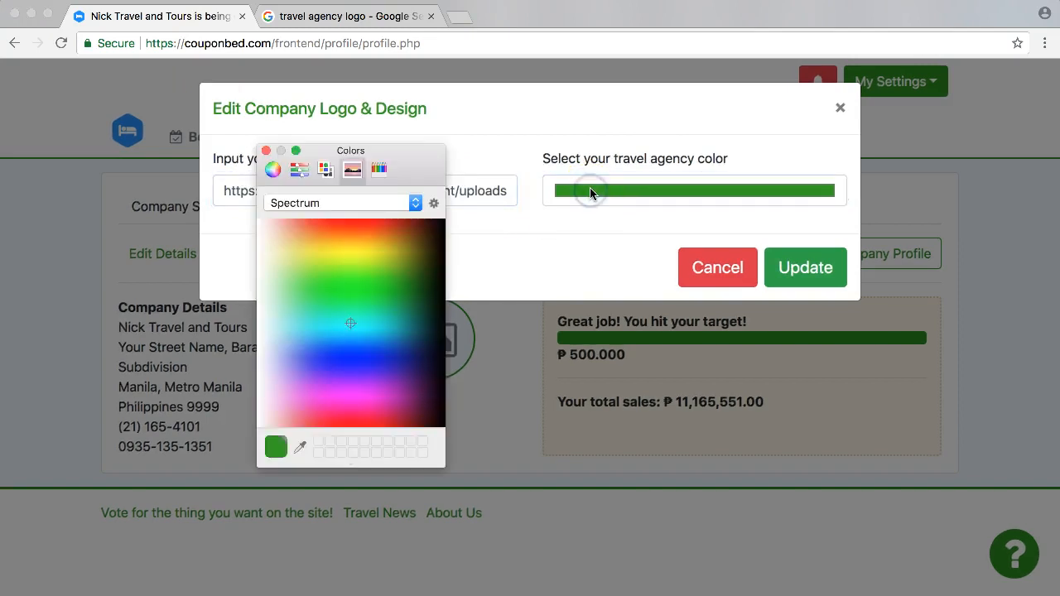
left_click_drag(346, 324, 398, 332)
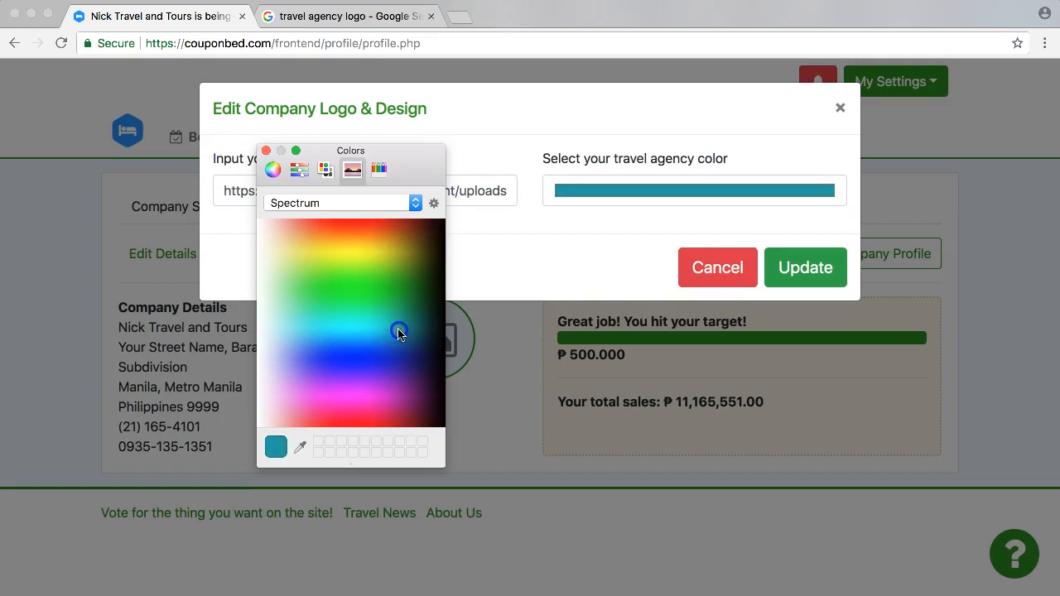
left_click(349, 15)
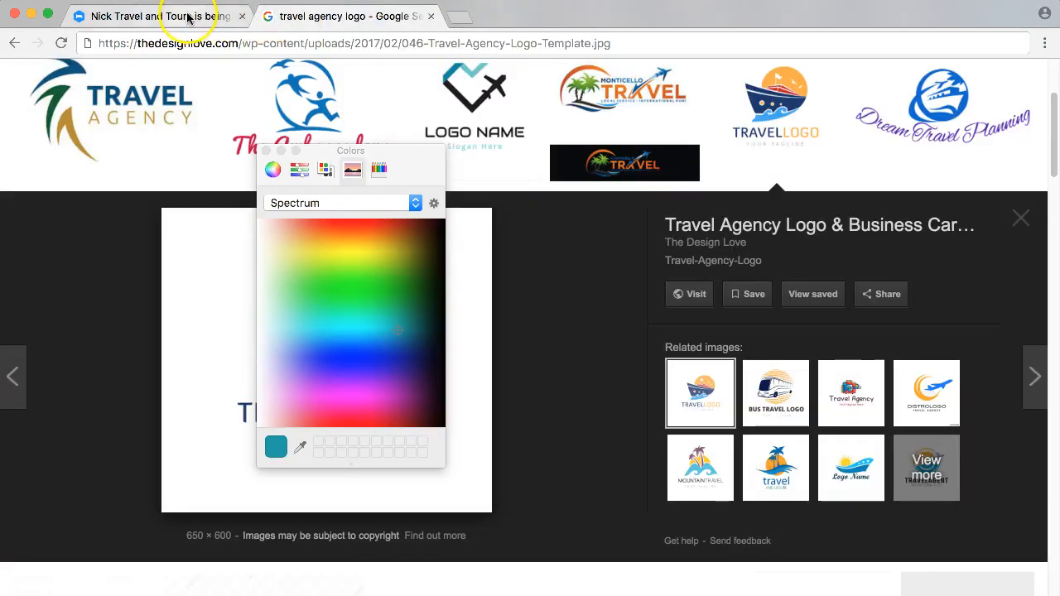
left_click_drag(404, 154, 605, 173)
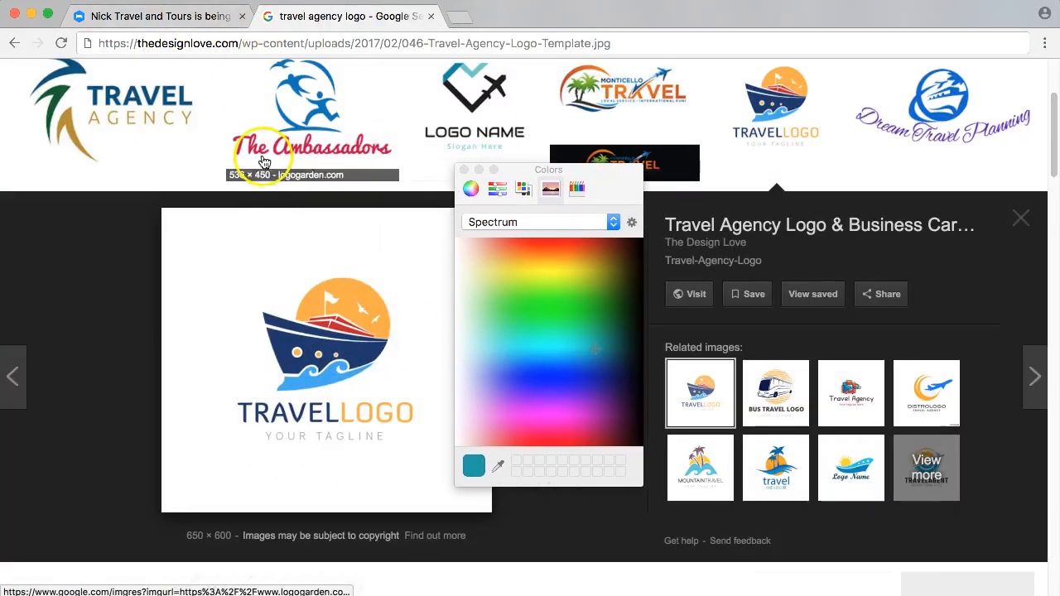
left_click(158, 20)
left_click_drag(589, 352, 602, 368)
left_click(799, 270)
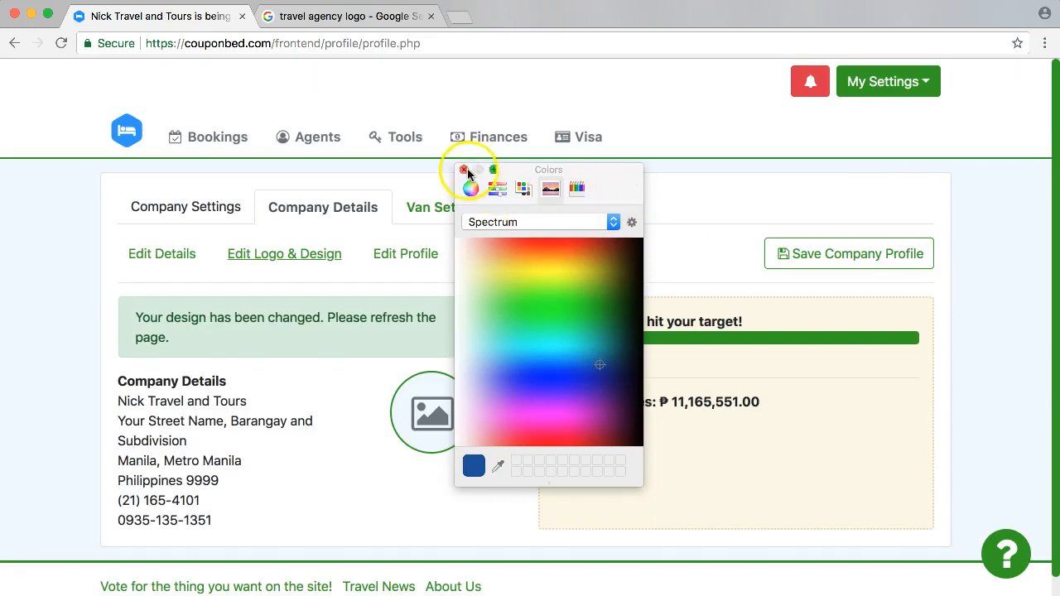
left_click(463, 169)
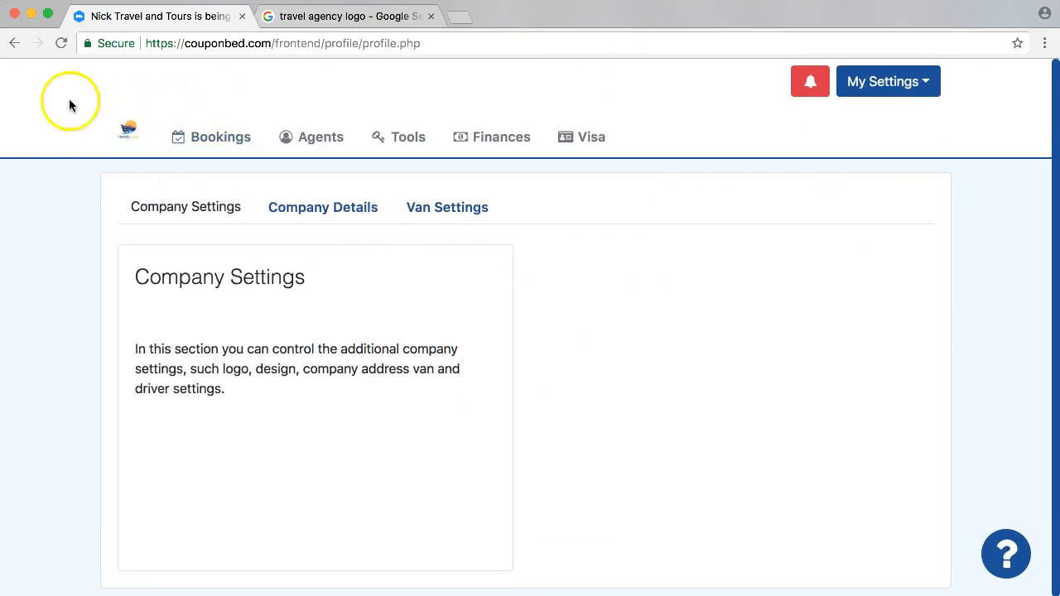
Reopen the company details to check the new logo and color scheme.
left_click(320, 215)
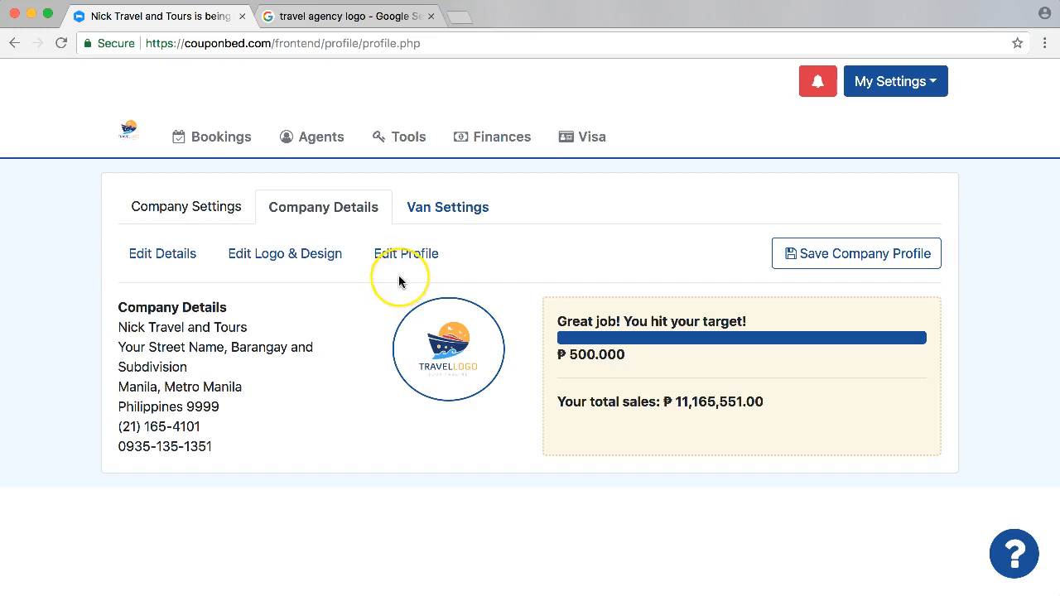
left_click(461, 359)
left_click_drag(459, 348, 398, 395)
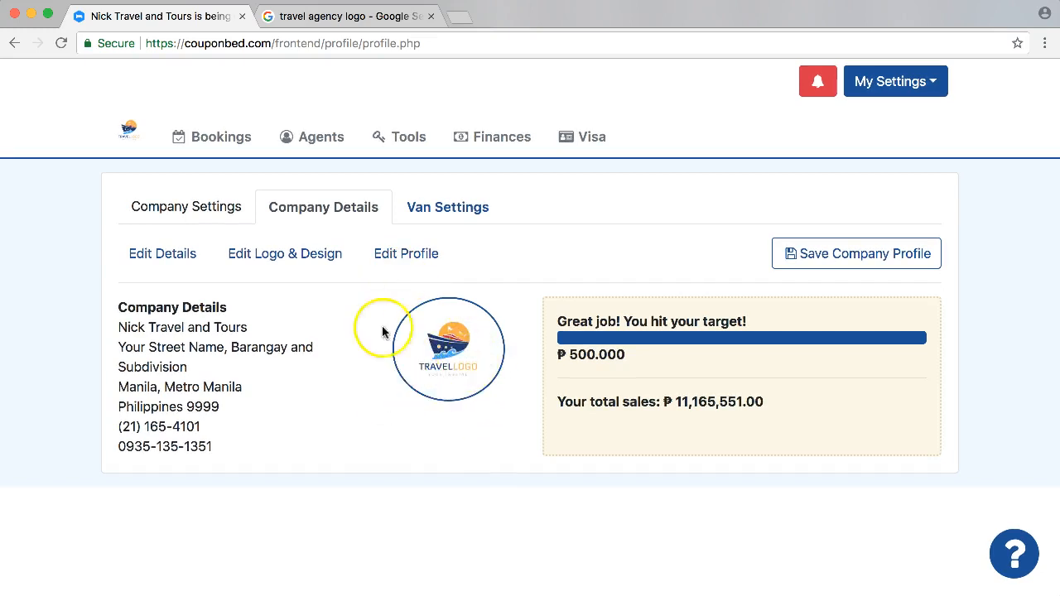
Open the company profile for editing and review the company description.
left_click(417, 256)
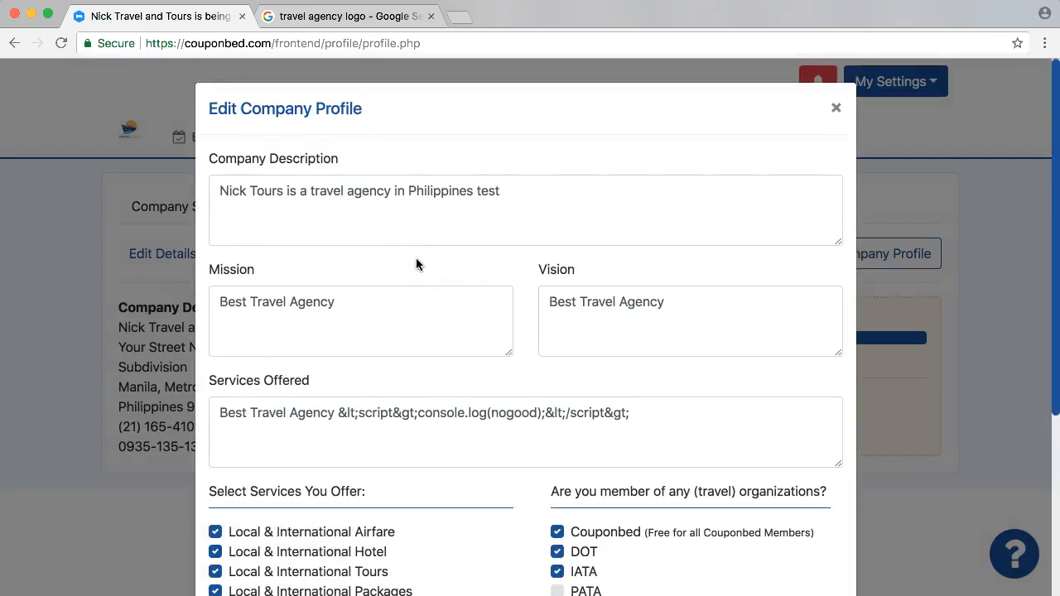
triple_click(381, 178)
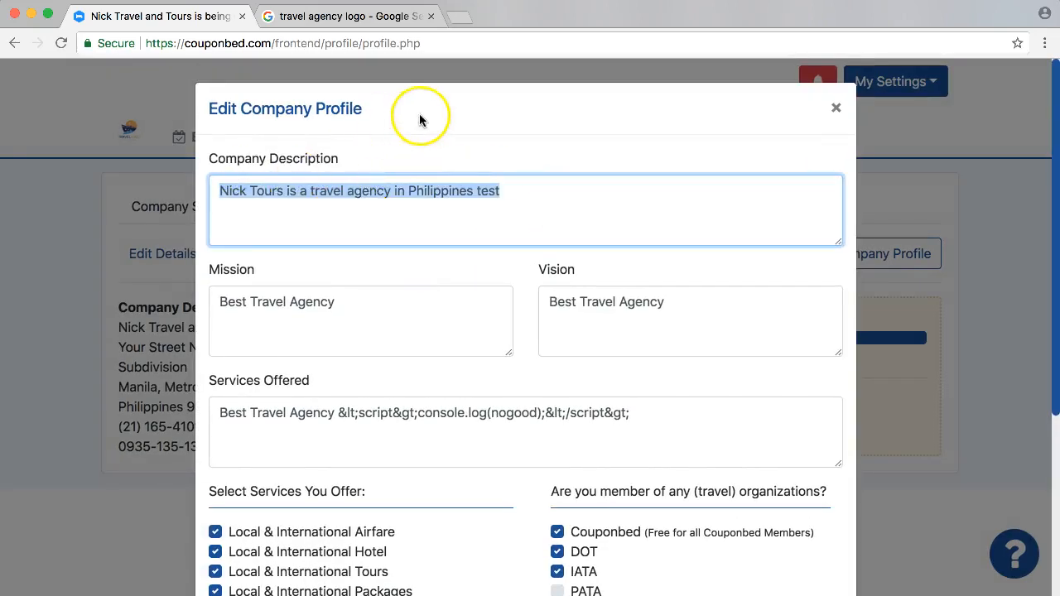
left_click(450, 228)
mouse_move(548, 201)
left_mouse_down()
mouse_move(238, 180)
mouse_move(537, 207)
left_mouse_up()
left_click(679, 232)
left_click(543, 205)
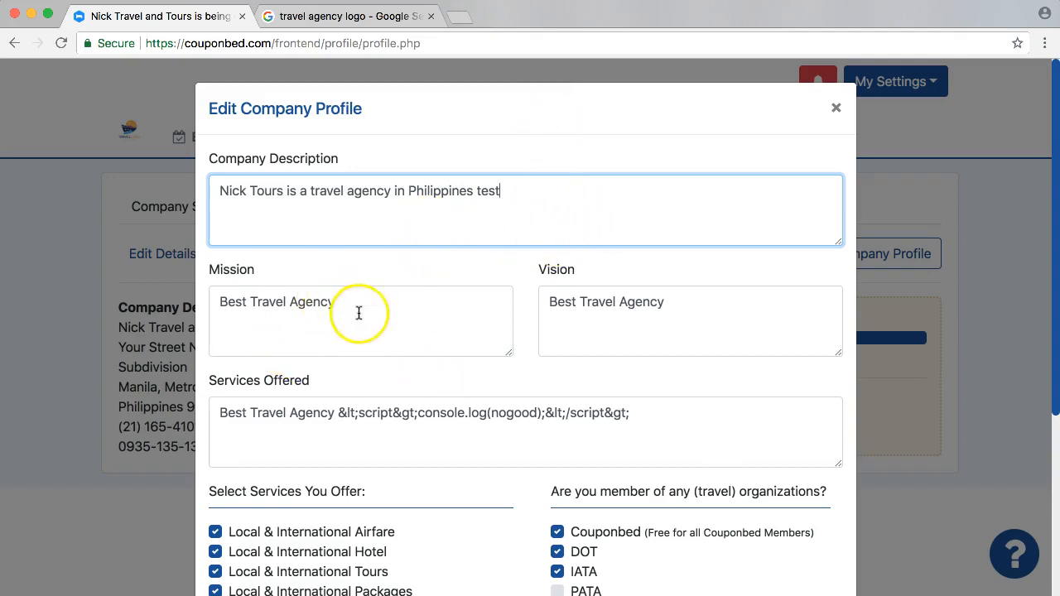
key("Tab")
Replace the Services Offered text with "We strive to serve the best quality for our customers.".
scroll(580, 332, "down", 1)
left_click(431, 377)
key("super+a")
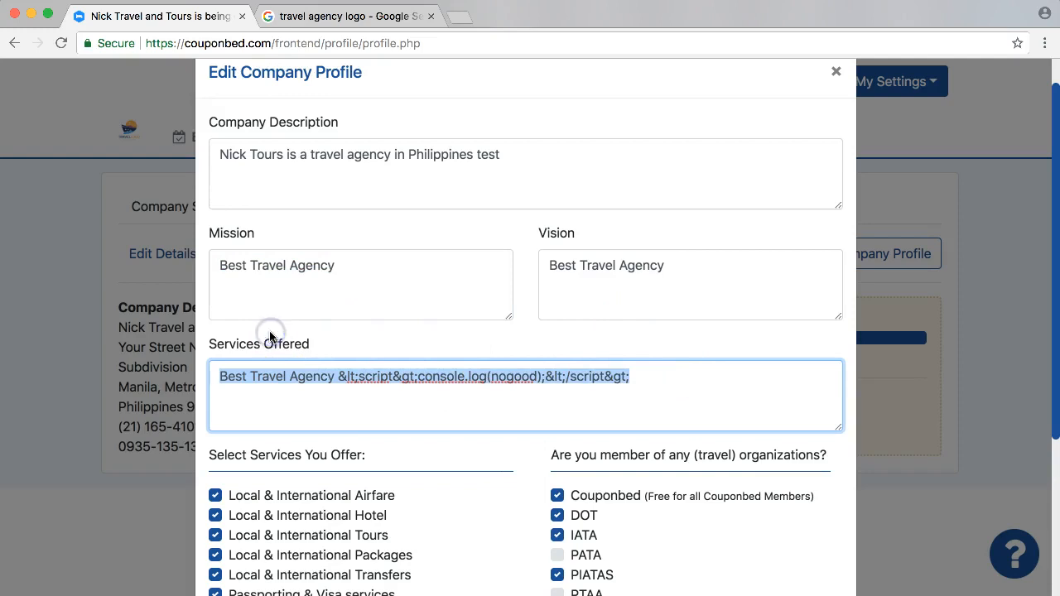
key("BackSpace")
scroll(362, 356, "down", 4)
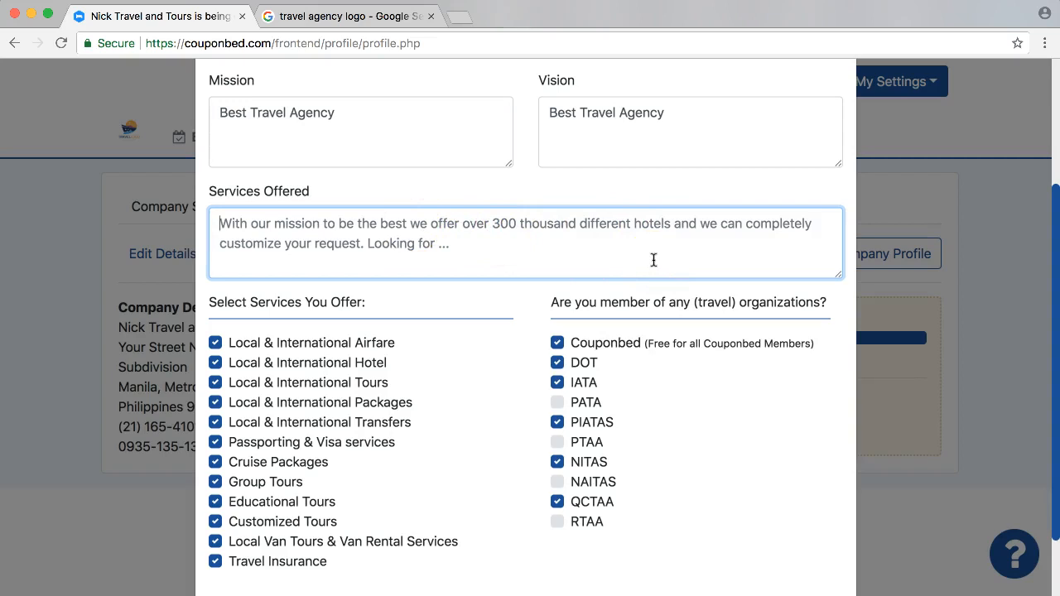
type("We strive to serve the best quality for our customers.")
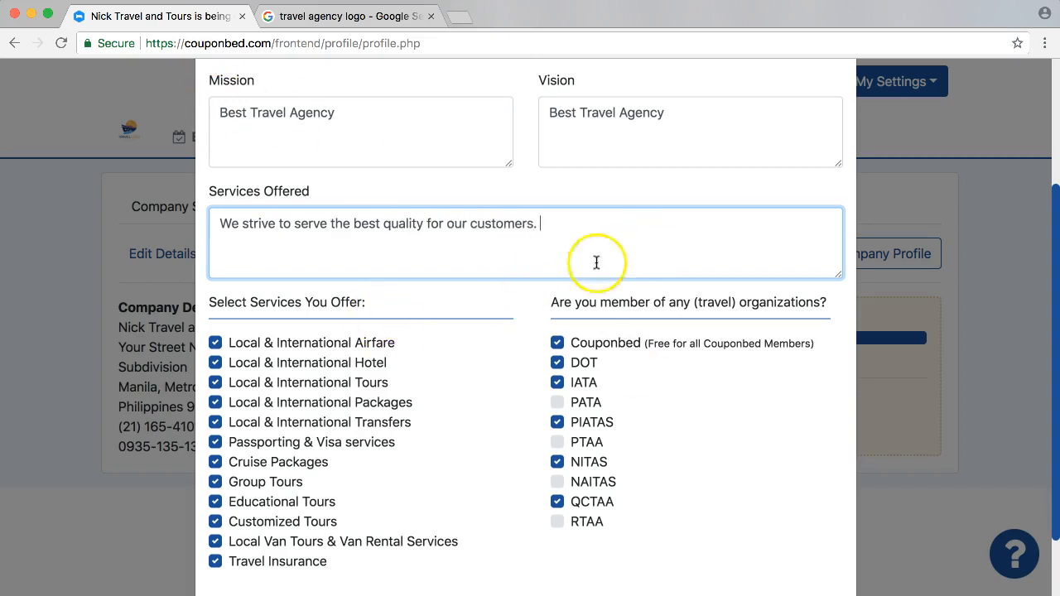
Clear several of the offered services and reselect them so that everything from Local & International Airfare to Travel Insurance is selected.
scroll(503, 274, "down", 2)
left_click(259, 308)
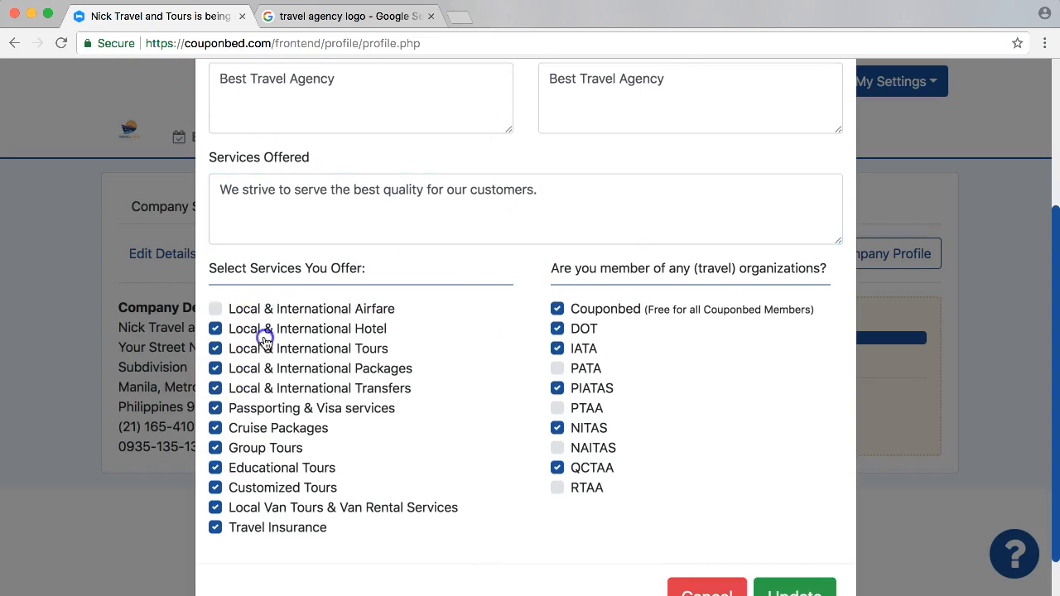
left_click(240, 530)
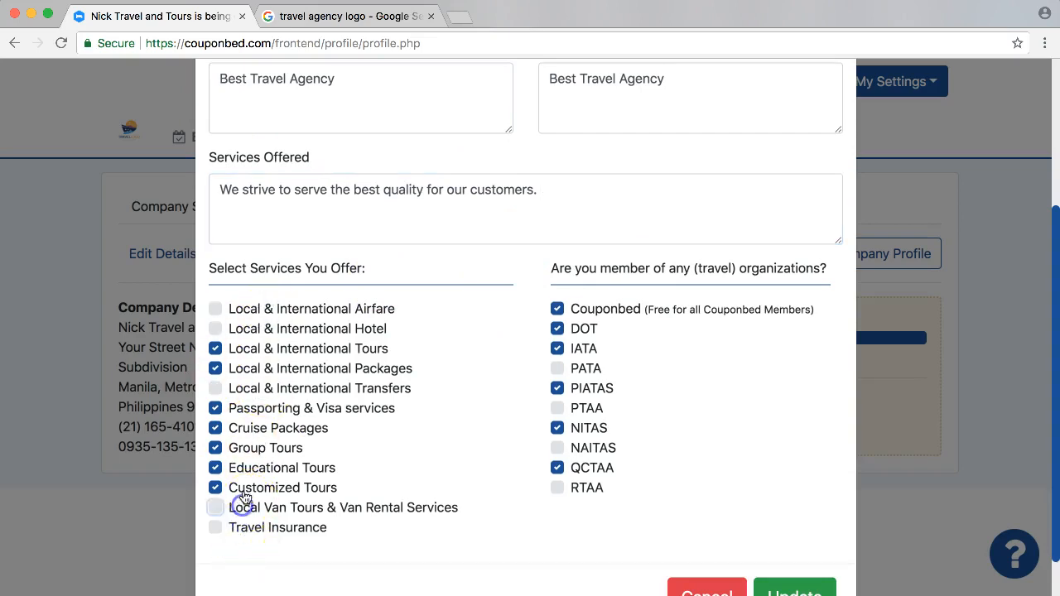
left_click(249, 388)
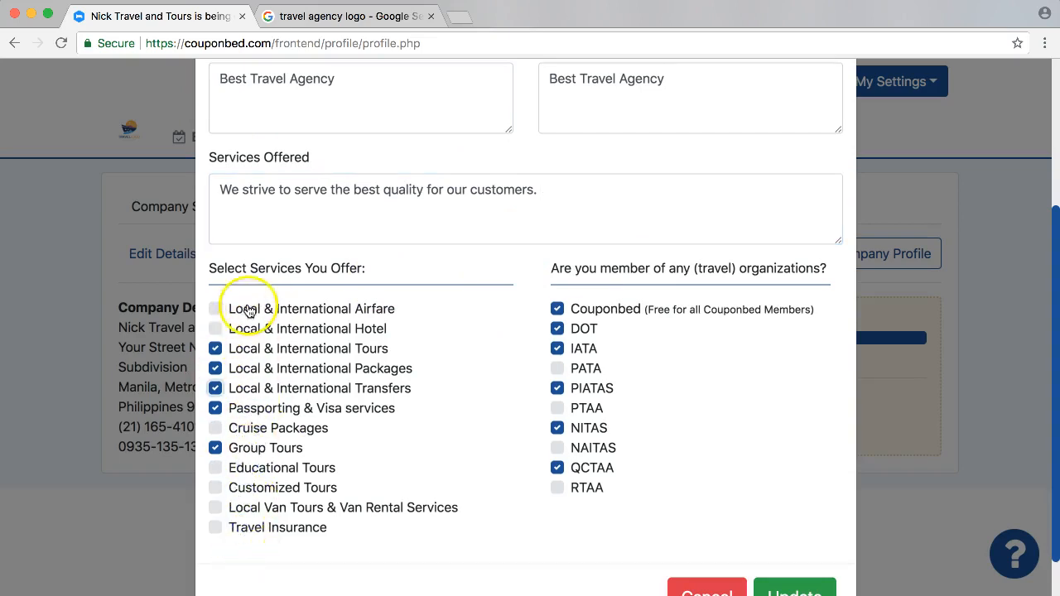
left_click(244, 430)
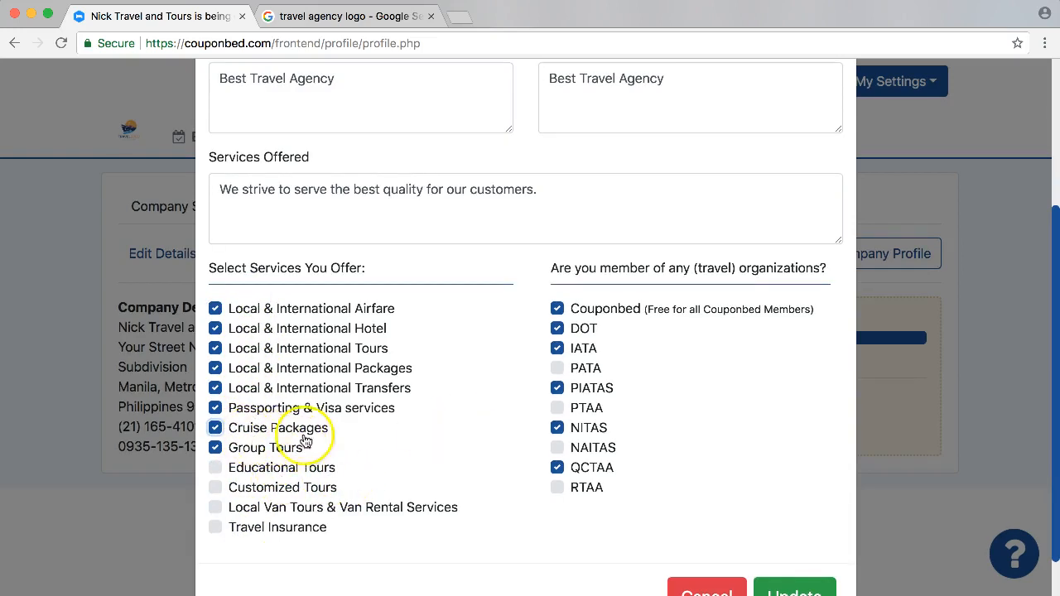
left_click(249, 470)
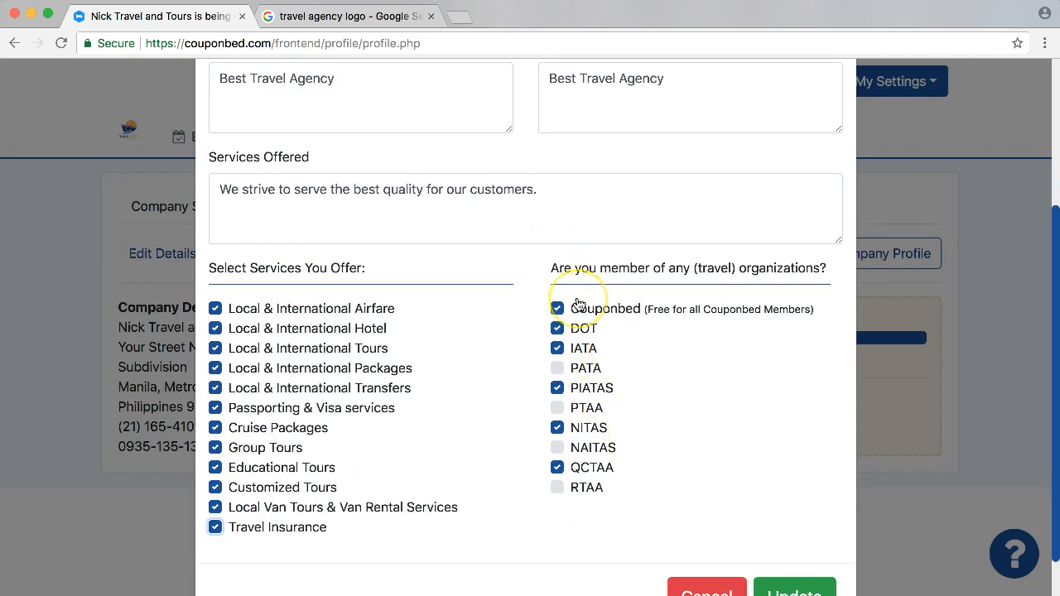
Remove the PIATAS, NITAS and QCTAA memberships, keeping Couponbed, DOT and IATA, and update the company profile.
left_click(588, 394)
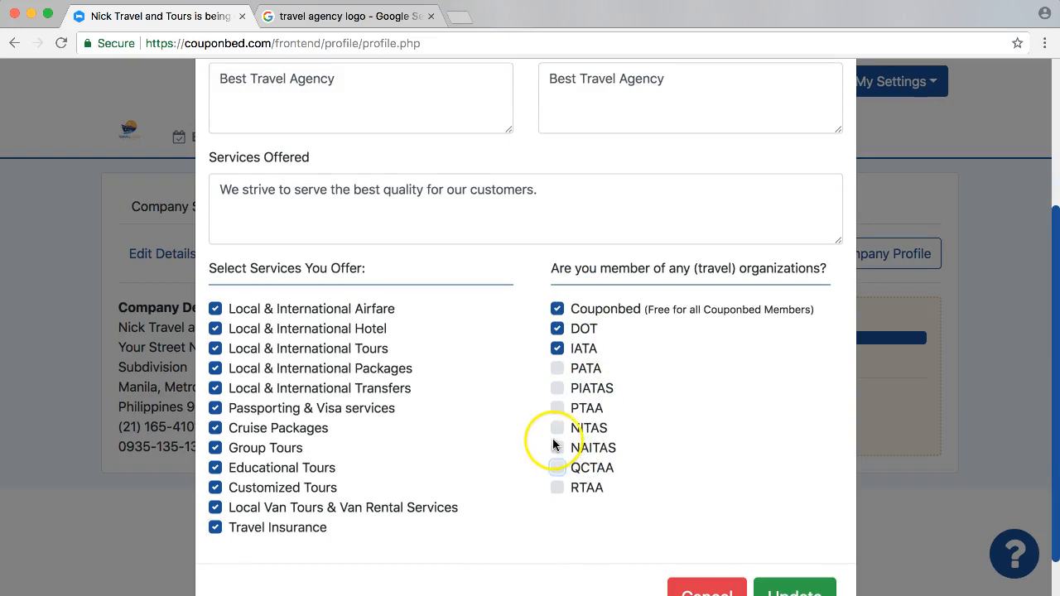
left_click_drag(645, 311, 773, 313)
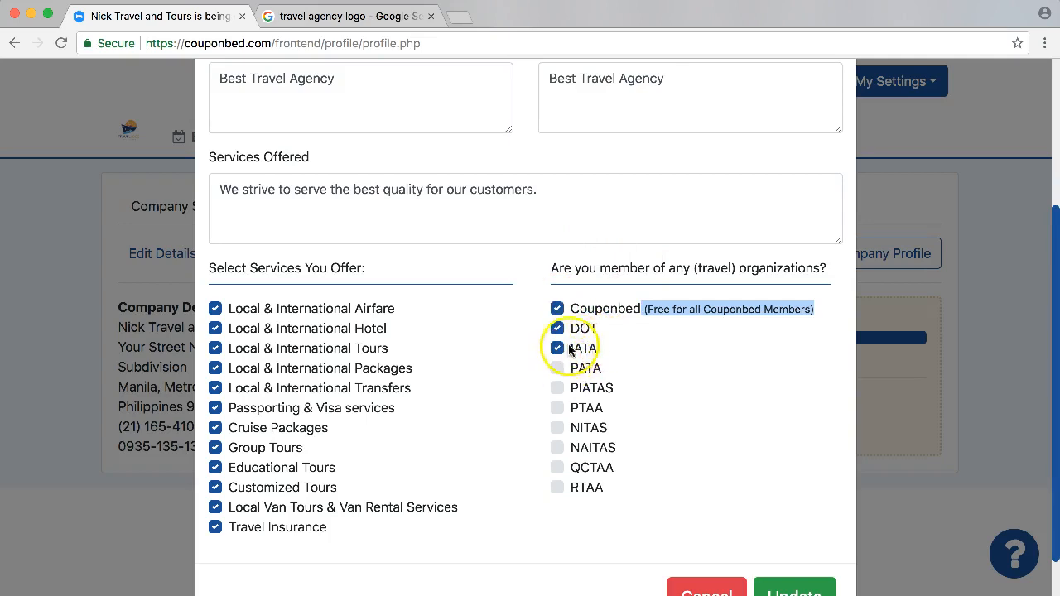
scroll(662, 365, "down", 1)
left_click(795, 569)
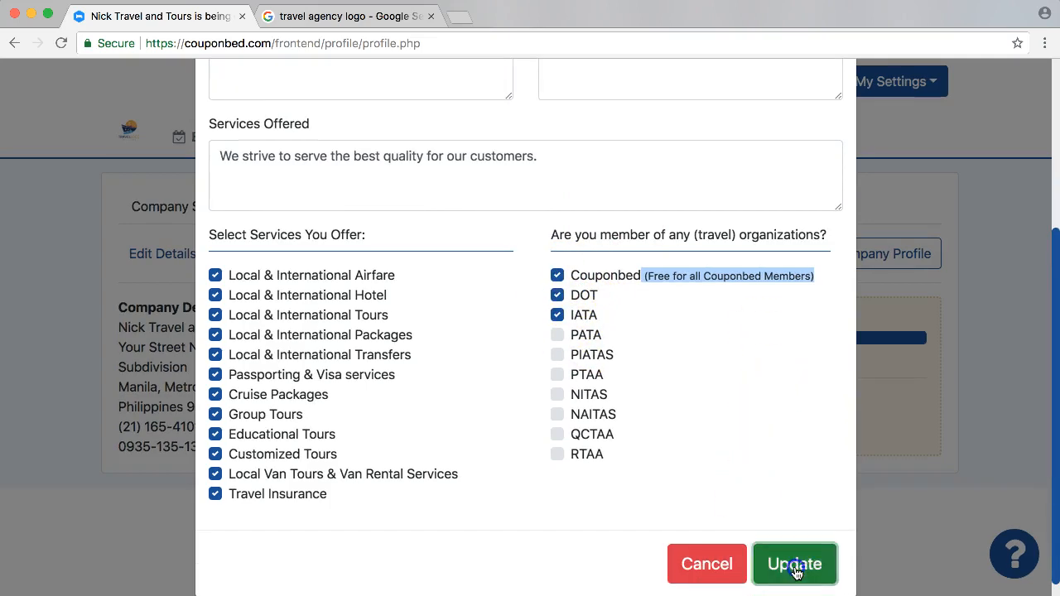
left_click(264, 572)
Reload the page, reopen the company details and briefly revisit the logo and design and profile editors.
key("super+r")
left_click(301, 206)
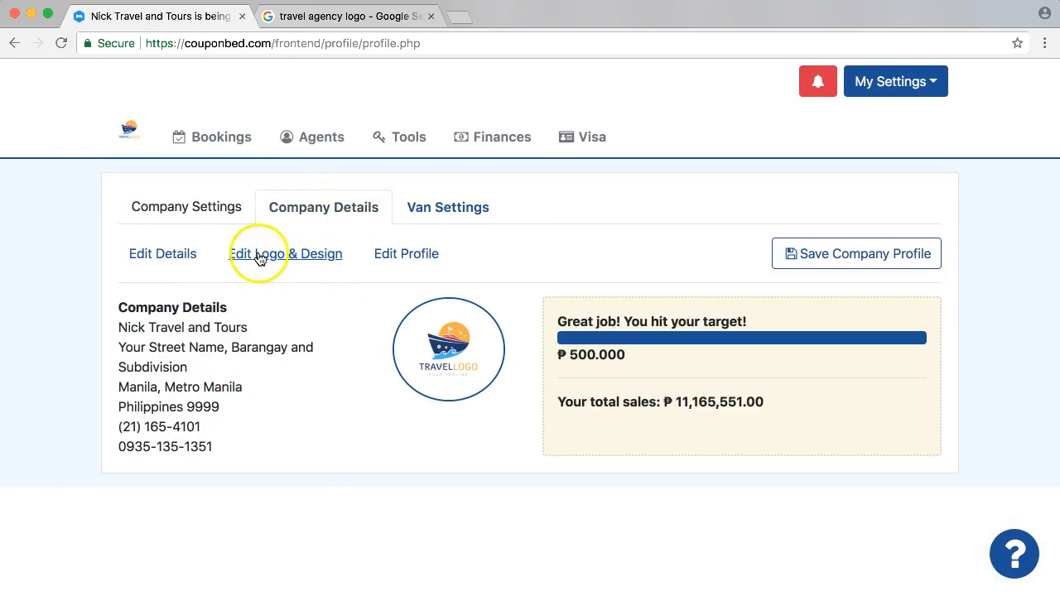
left_click(259, 258)
left_click(299, 391)
left_click(404, 253)
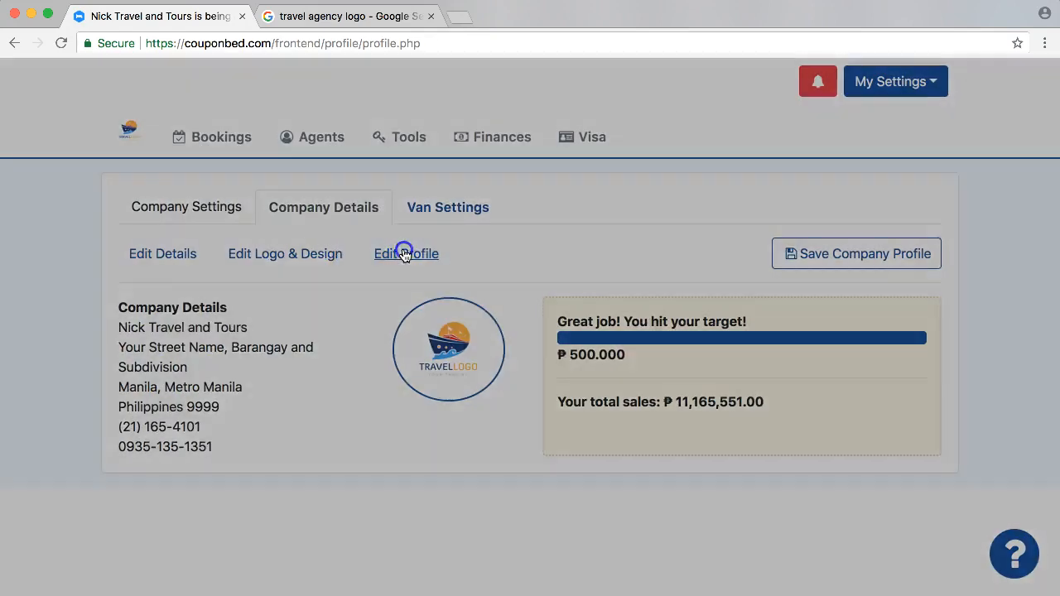
left_click(126, 331)
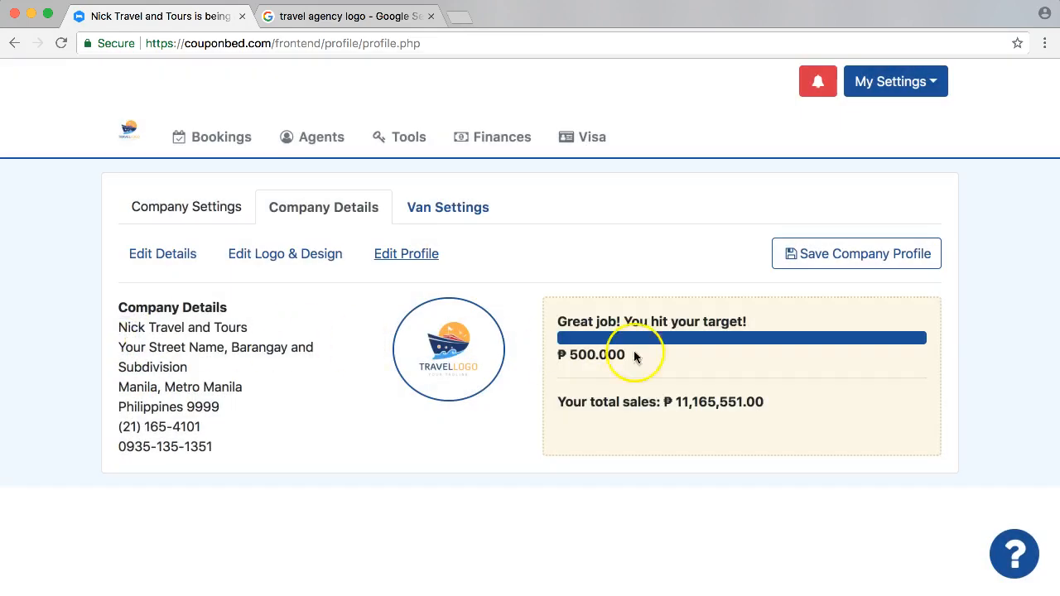
Generate the print preview of the company profile and review its cover page and company details page.
left_click(853, 255)
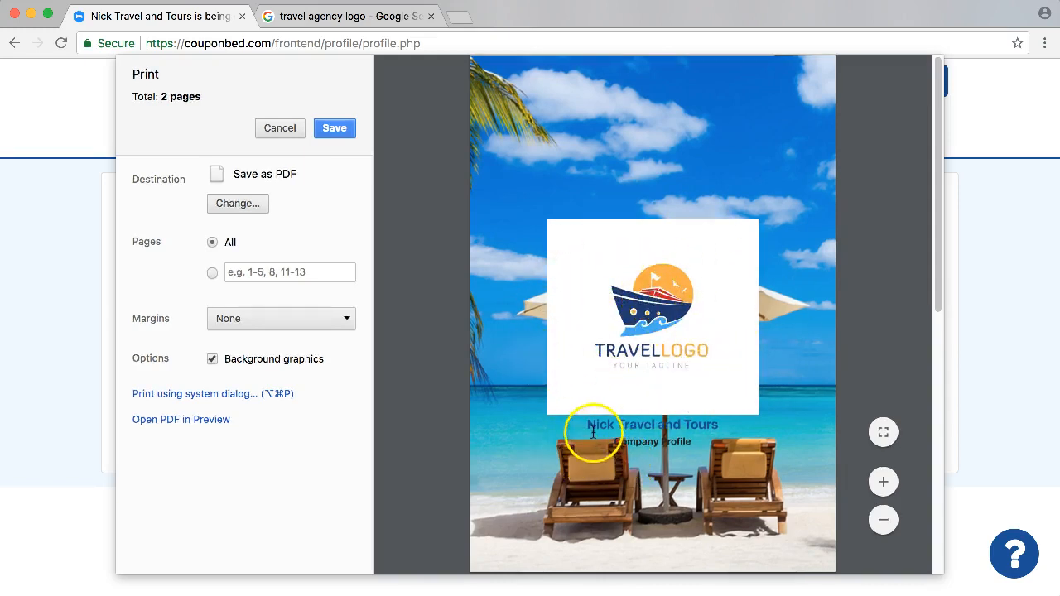
left_click(696, 422)
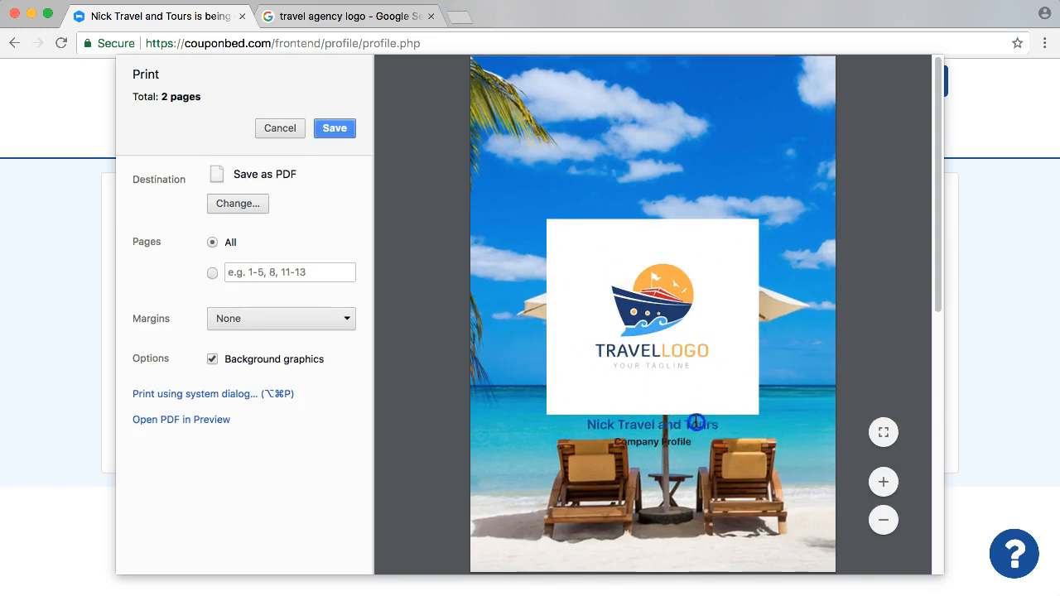
left_click(647, 431)
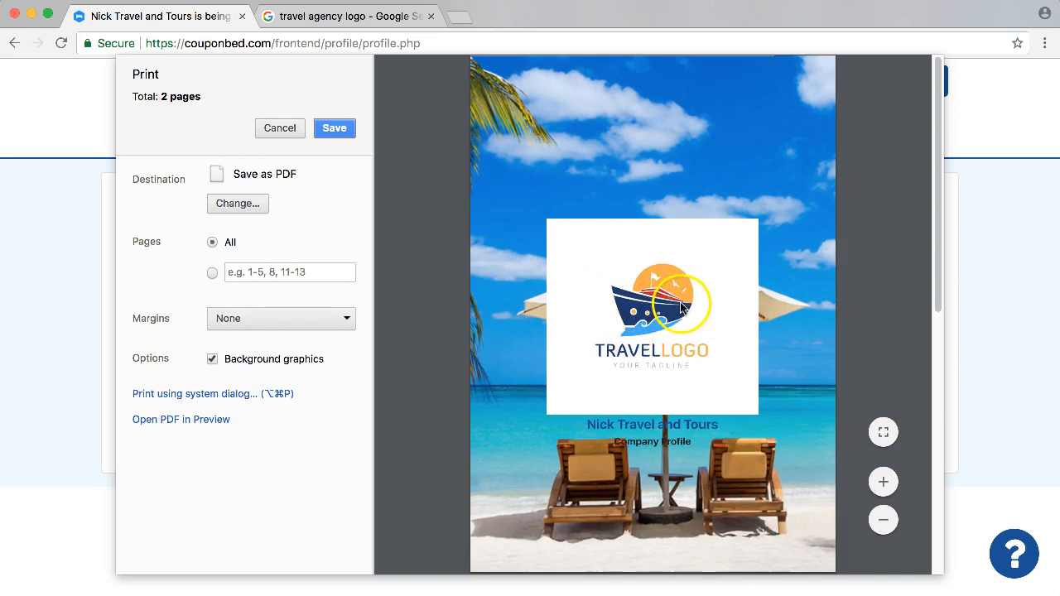
scroll(674, 435, "down", 10)
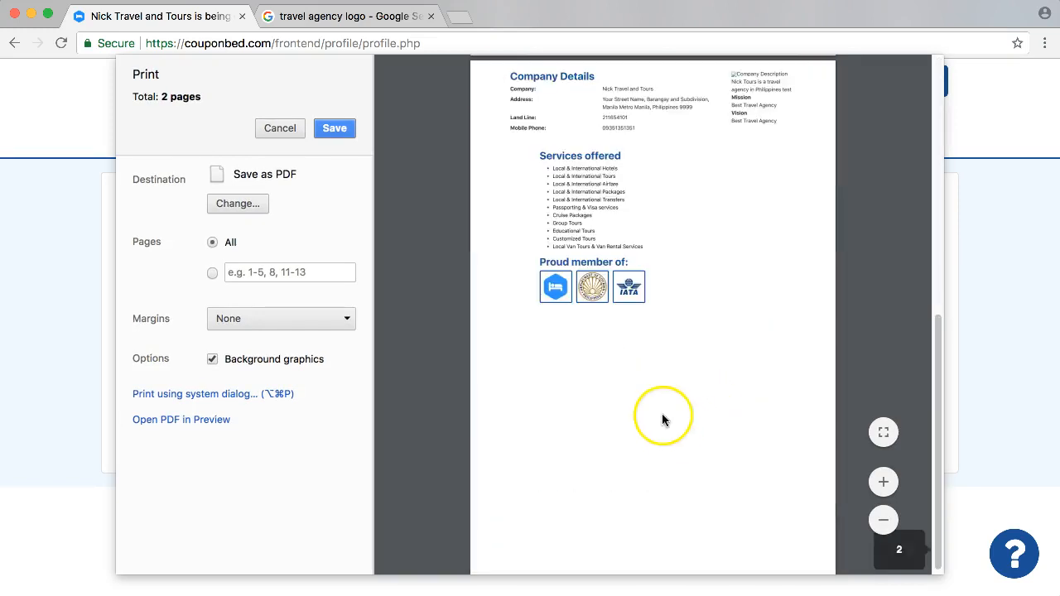
scroll(658, 373, "up", 2)
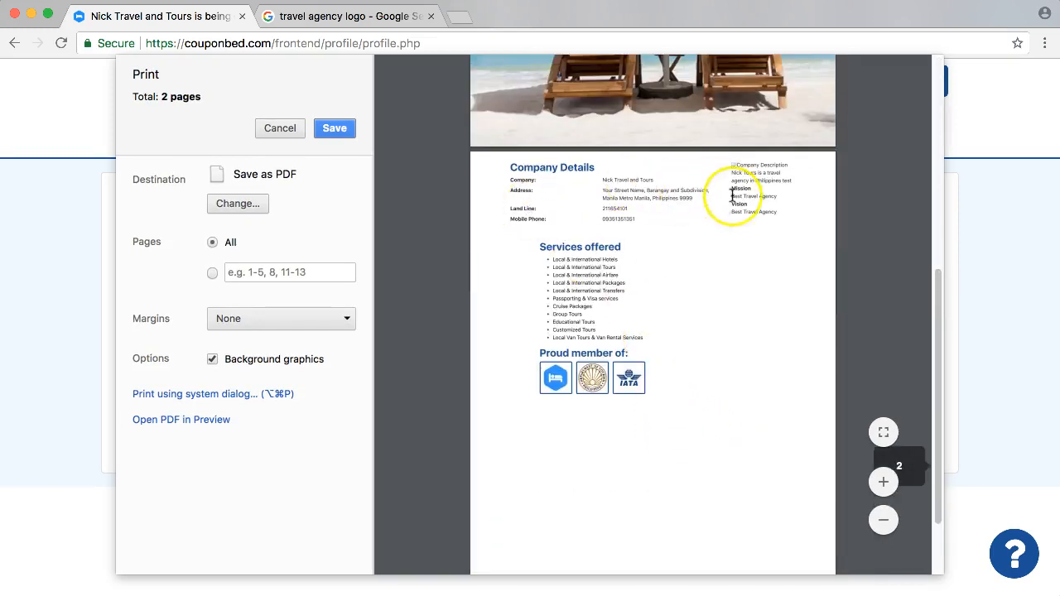
scroll(620, 251, "down", 3)
scroll(604, 254, "up", 8)
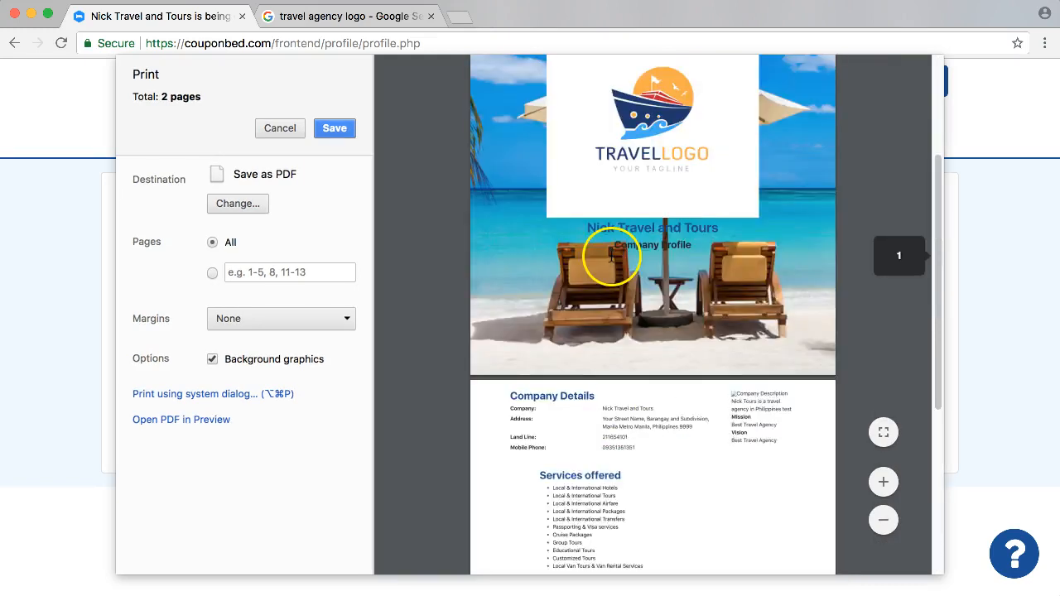
scroll(615, 305, "down", 8)
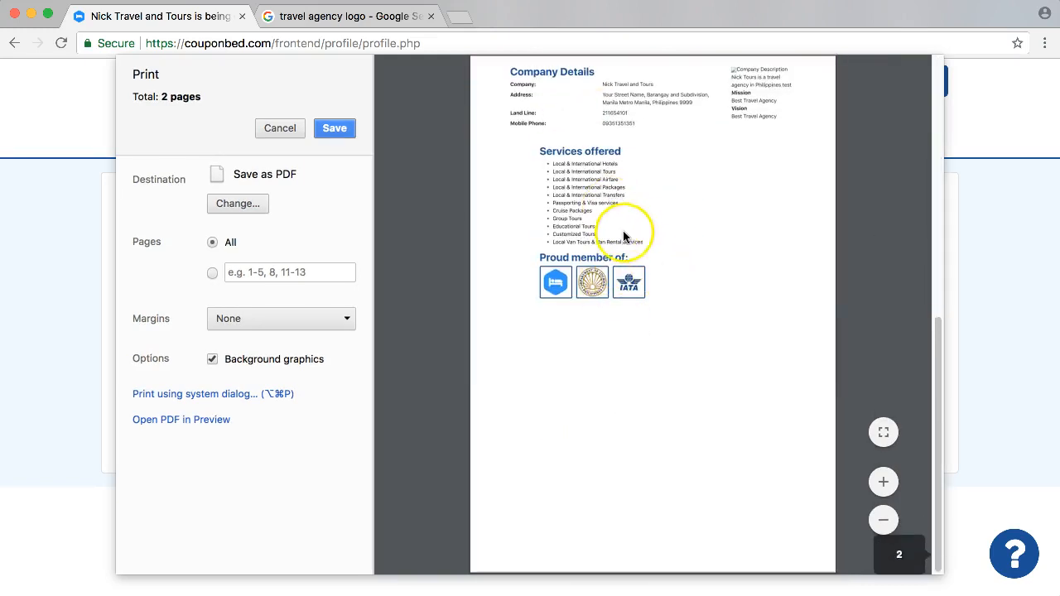
scroll(623, 236, "up", 8)
scroll(623, 236, "down", 3)
Enlarge the profile preview to examine the company details, services and memberships, and close it without saving.
left_click(884, 483)
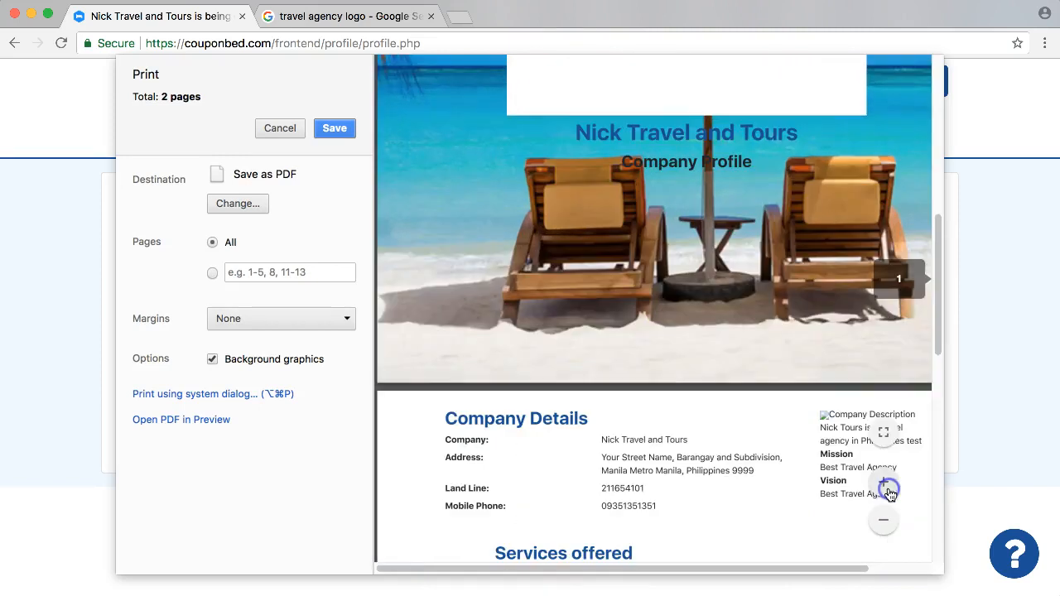
scroll(731, 469, "down", 5)
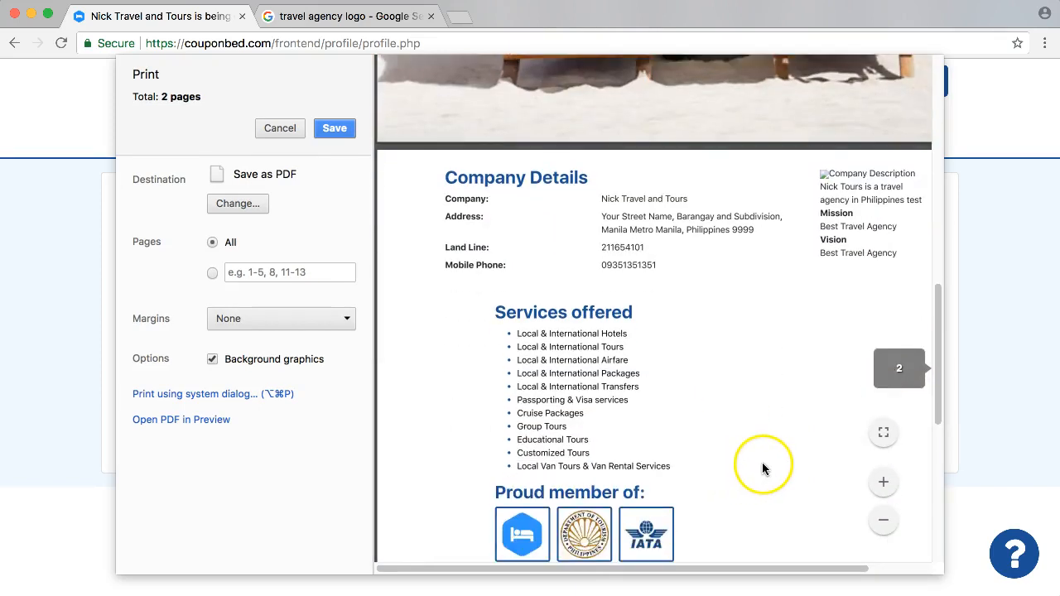
scroll(760, 459, "down", 1)
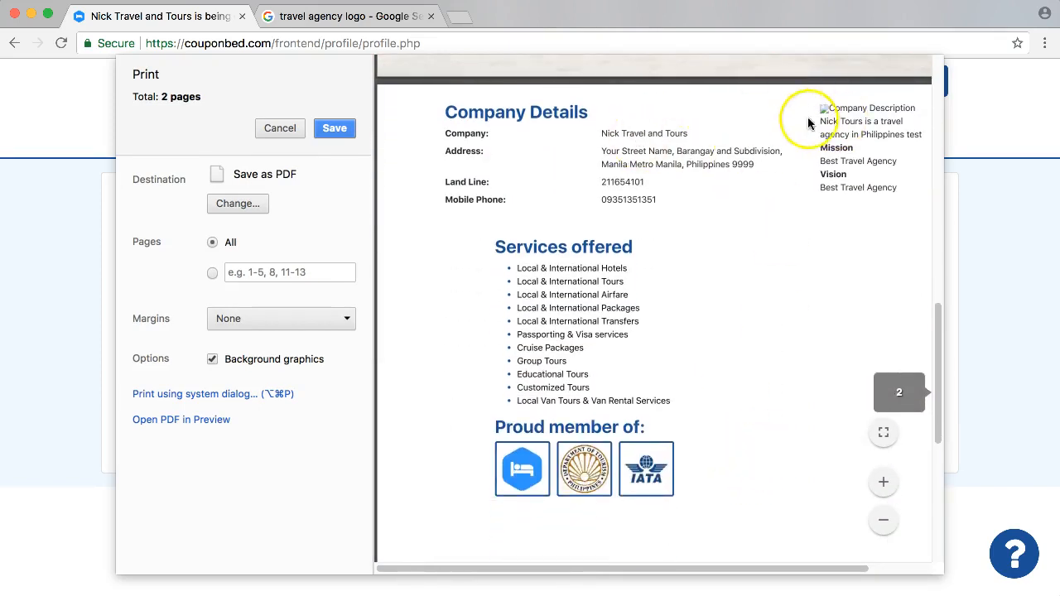
scroll(530, 431, "down", 1)
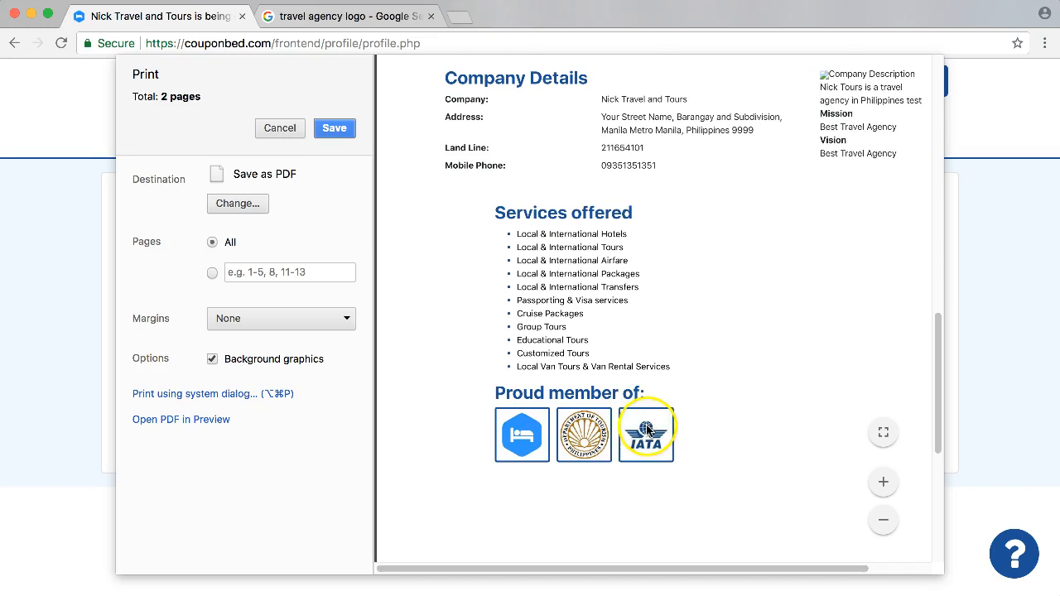
scroll(588, 429, "down", 5)
scroll(643, 409, "up", 6)
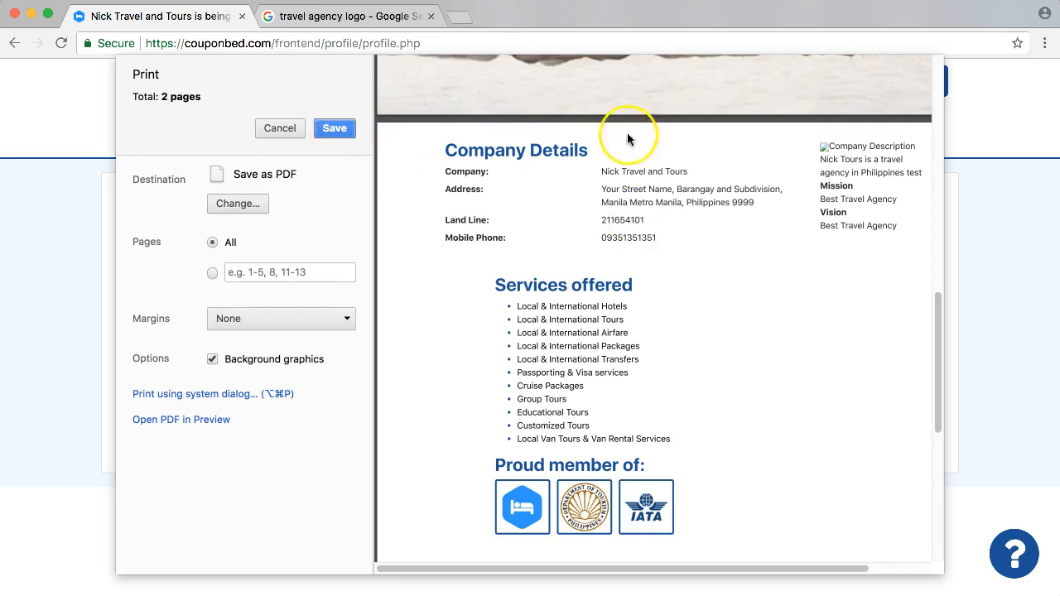
left_click(279, 129)
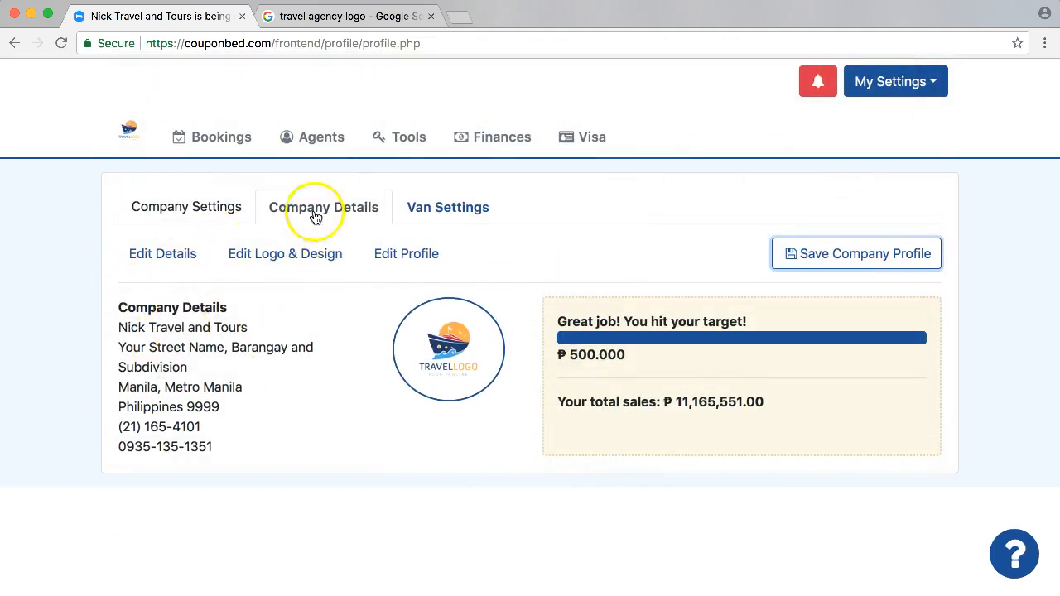
Open the form for adding an agent from the travel agents list and review its commission calculation options.
left_click(232, 136)
left_click(315, 120)
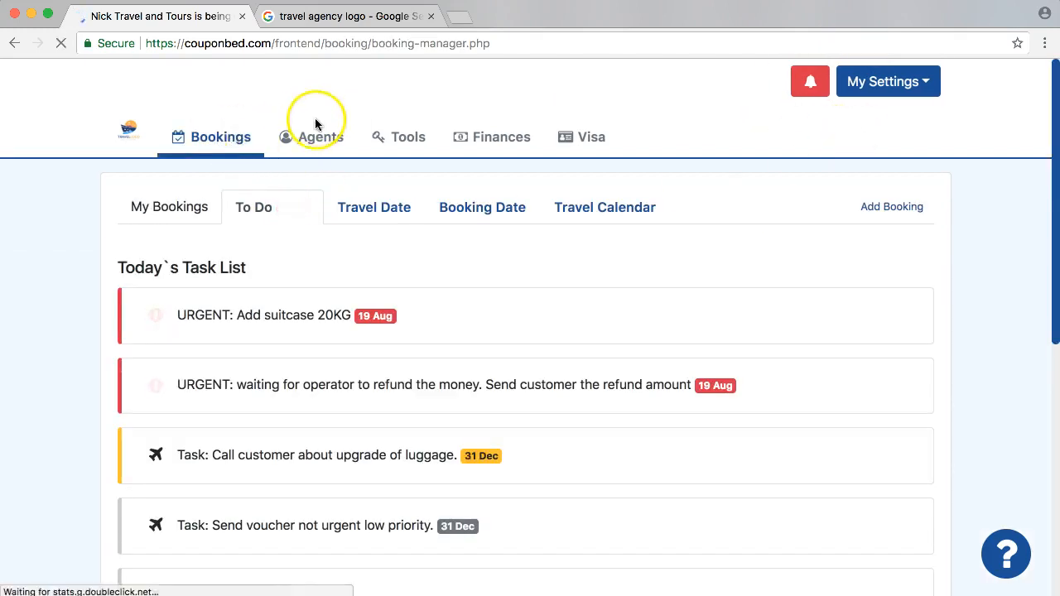
left_click(263, 279)
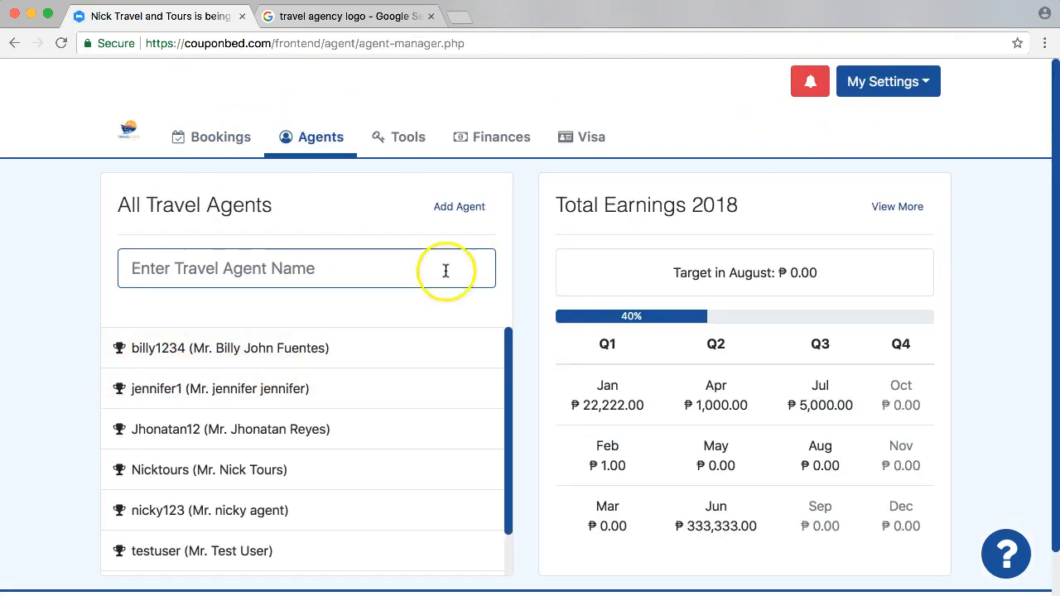
left_click(459, 207)
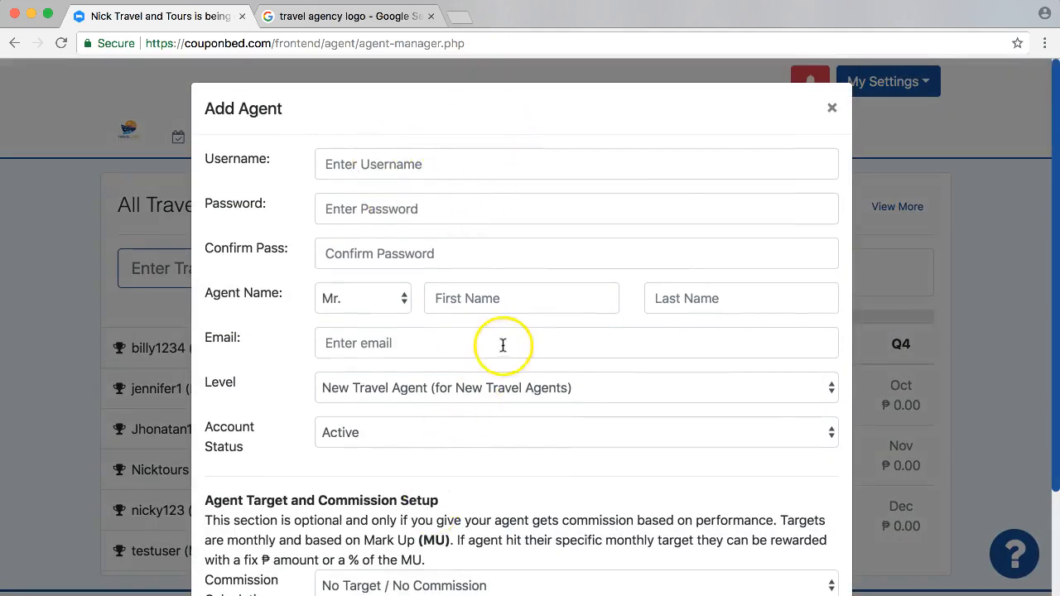
scroll(545, 247, "down", 3)
left_click(382, 465)
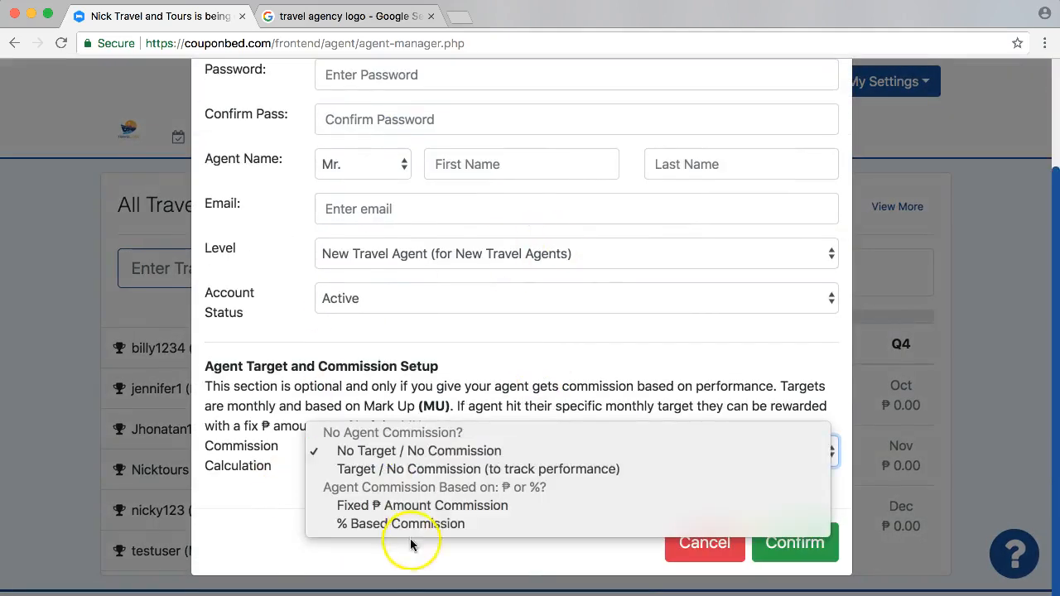
left_click(394, 361)
scroll(394, 360, "up", 3)
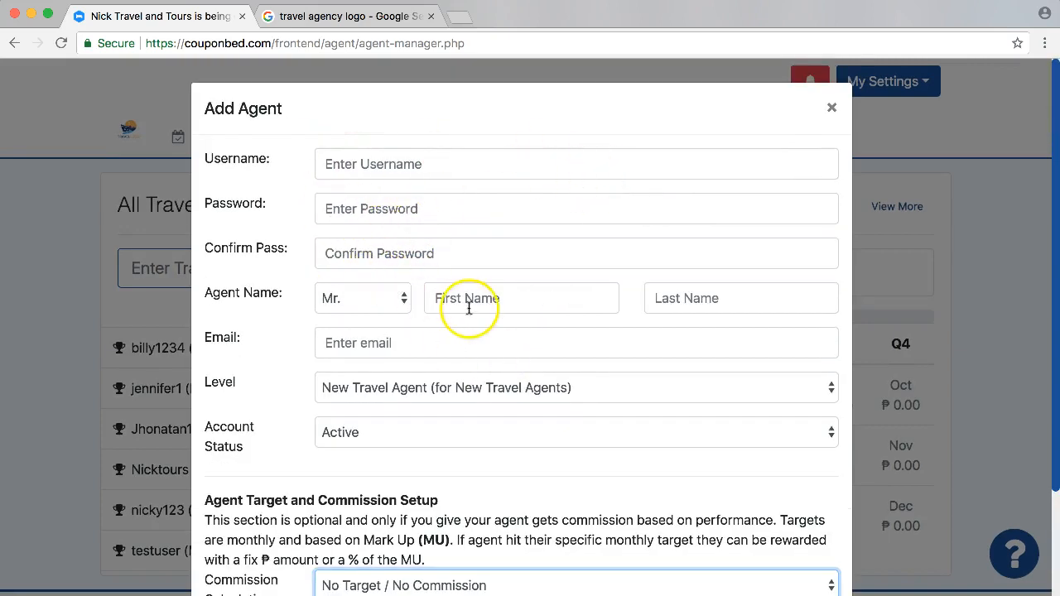
Review the available agent access levels and close the Add Agent form without creating an agent.
left_click(429, 370)
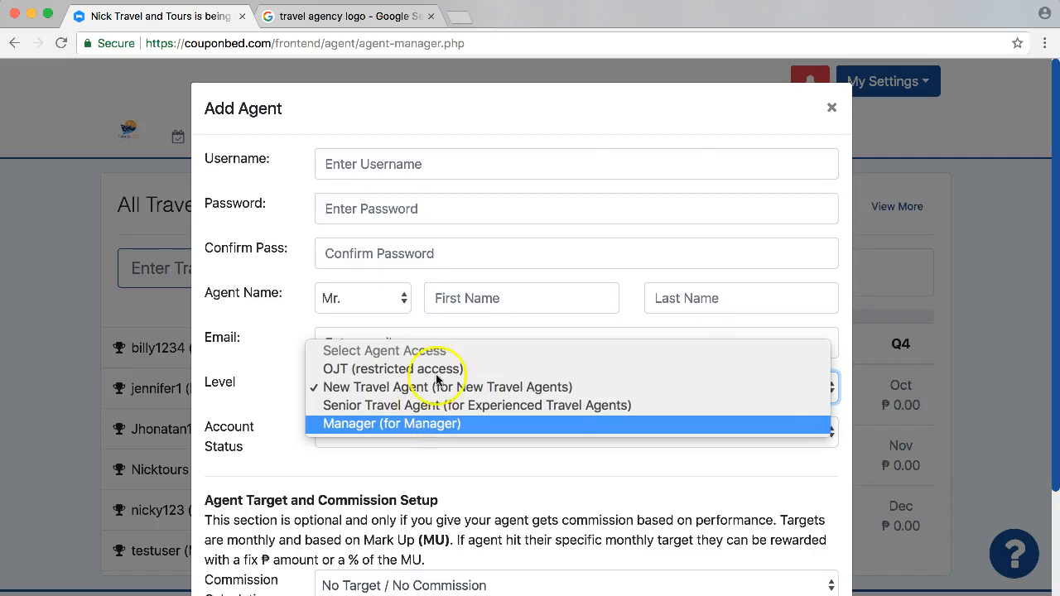
left_click(831, 107)
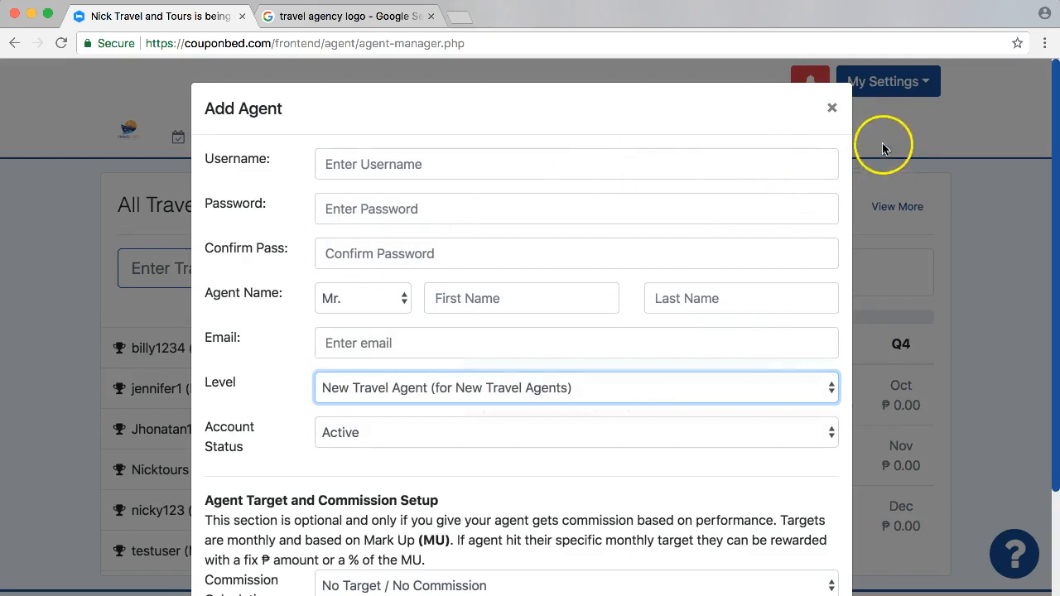
scroll(620, 189, "down", 3)
scroll(632, 194, "up", 3)
left_click(832, 107)
Open the fourth agent in the list, review the editable profile settings and cancel without updating.
scroll(124, 516, "down", 1)
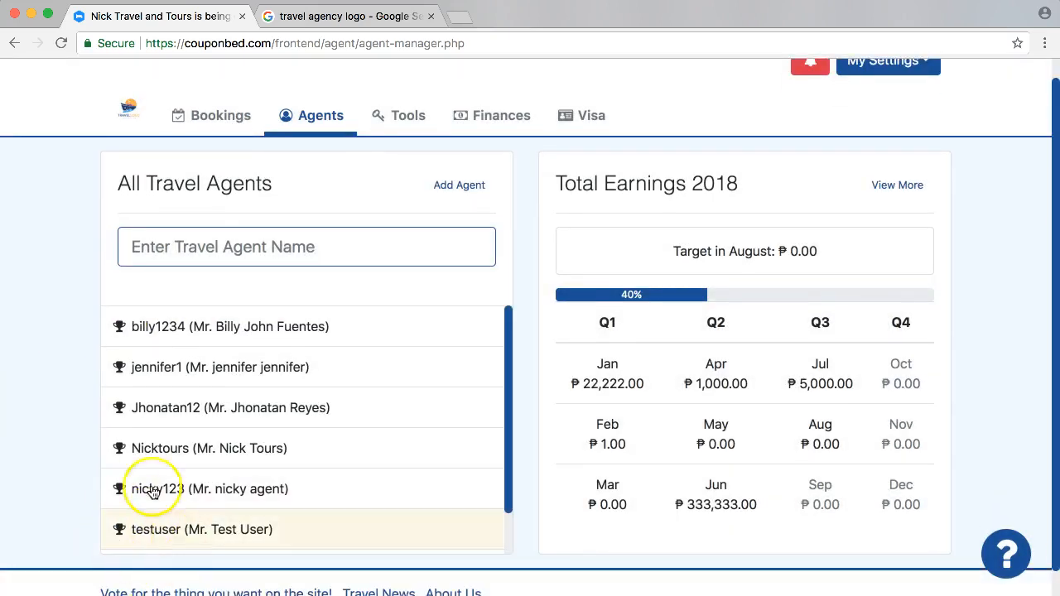
left_click(304, 452)
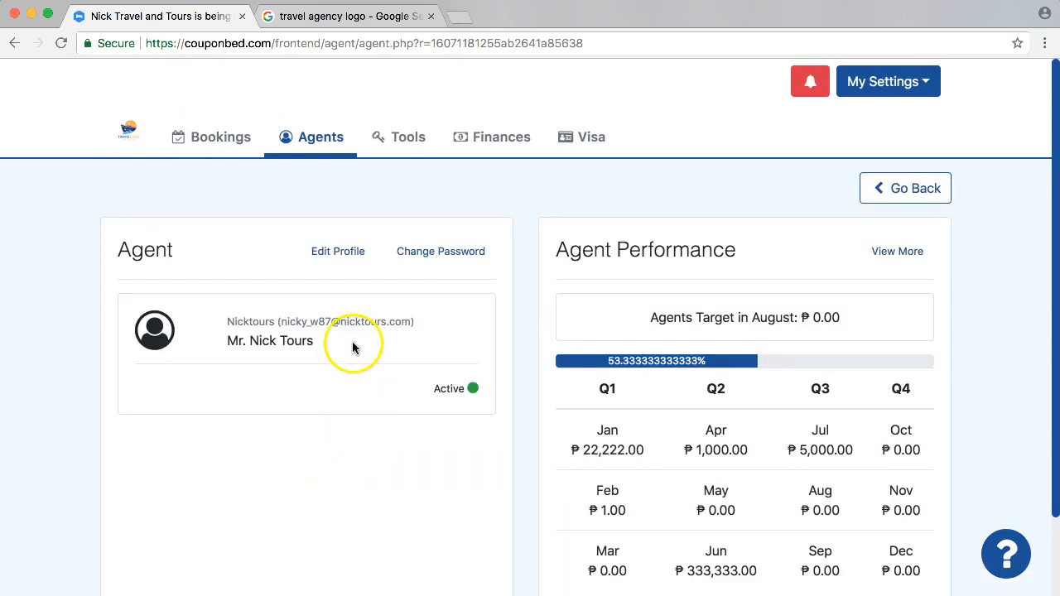
left_click(334, 252)
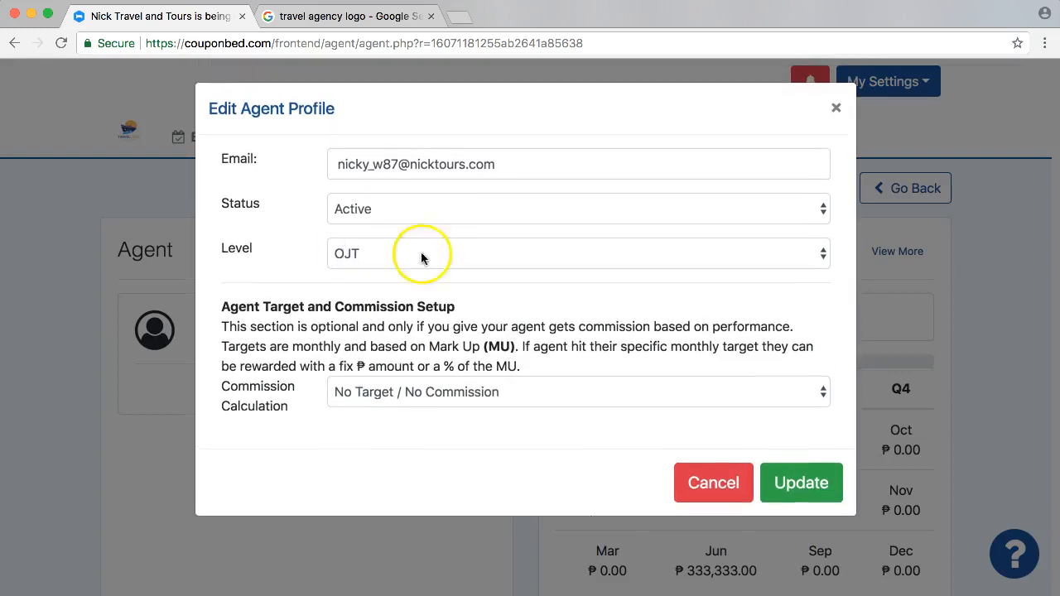
left_click(703, 484)
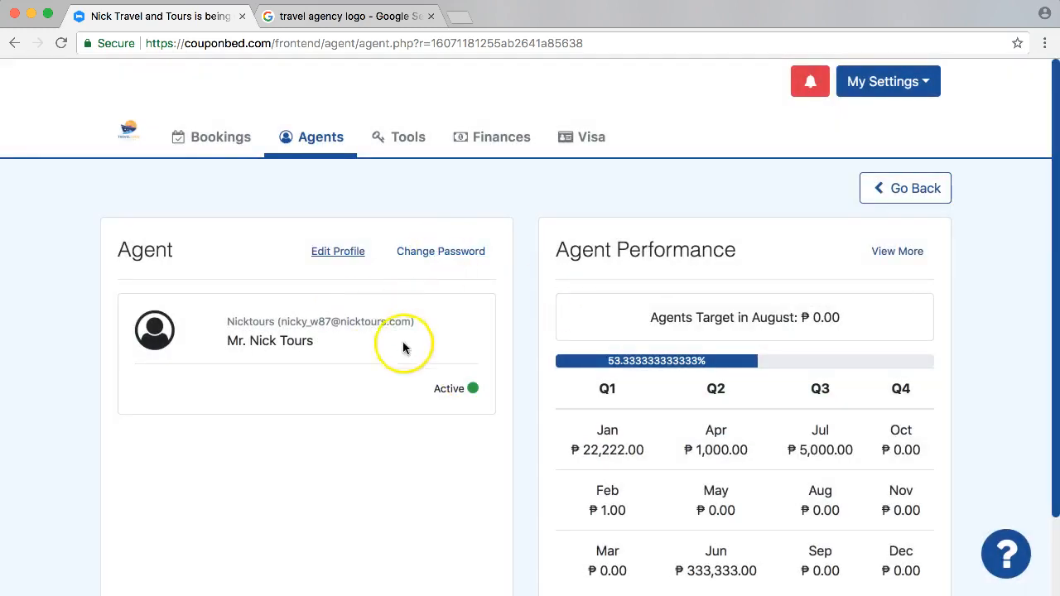
Open the first agent in the travel agents list, check the account's confirmation status and return to the list.
scroll(400, 422, "down", 2)
scroll(397, 409, "up", 2)
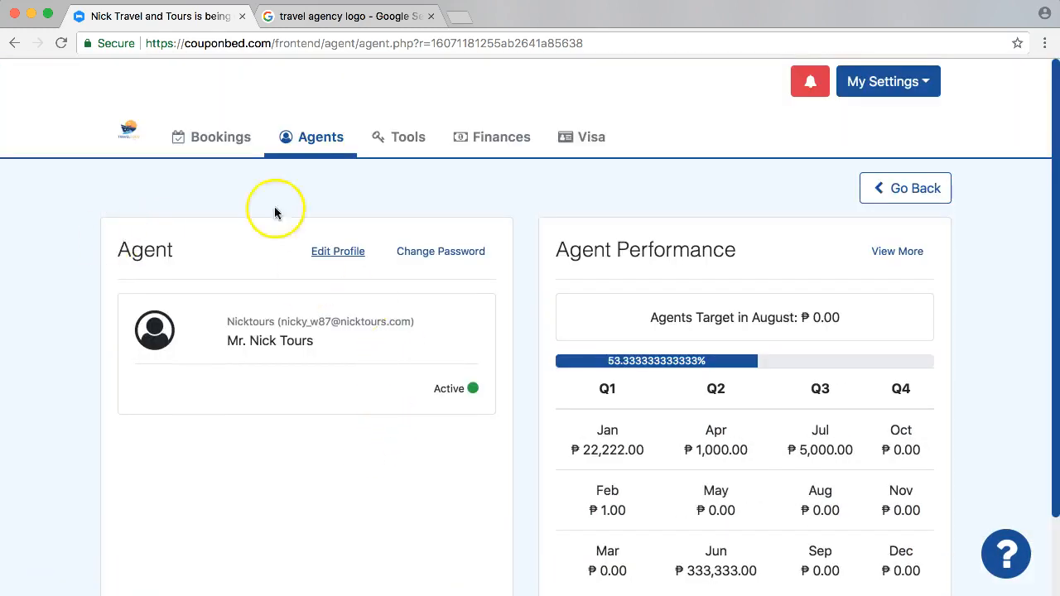
left_click(12, 44)
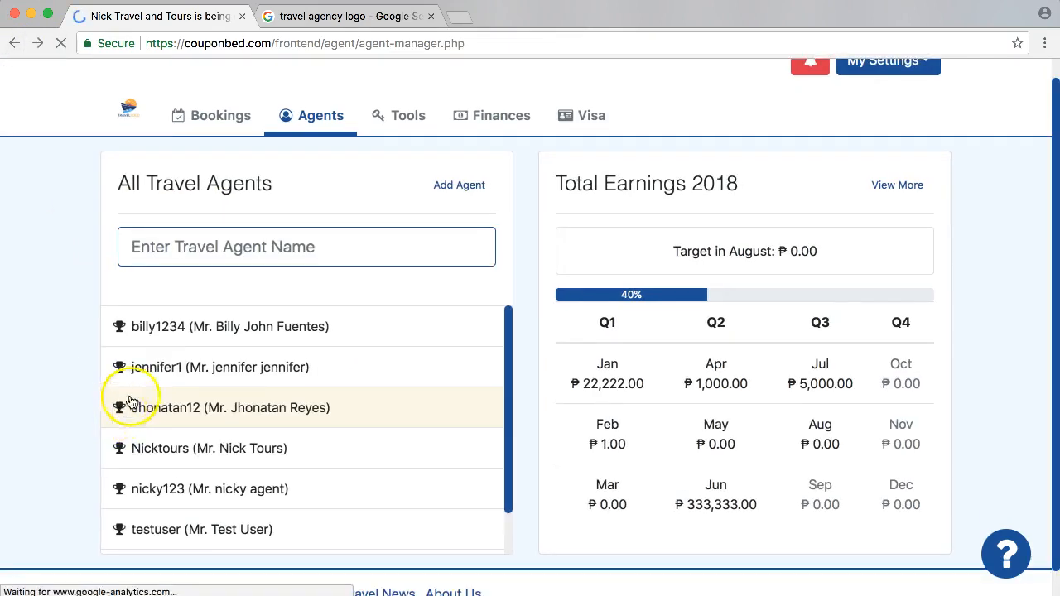
left_click(283, 332)
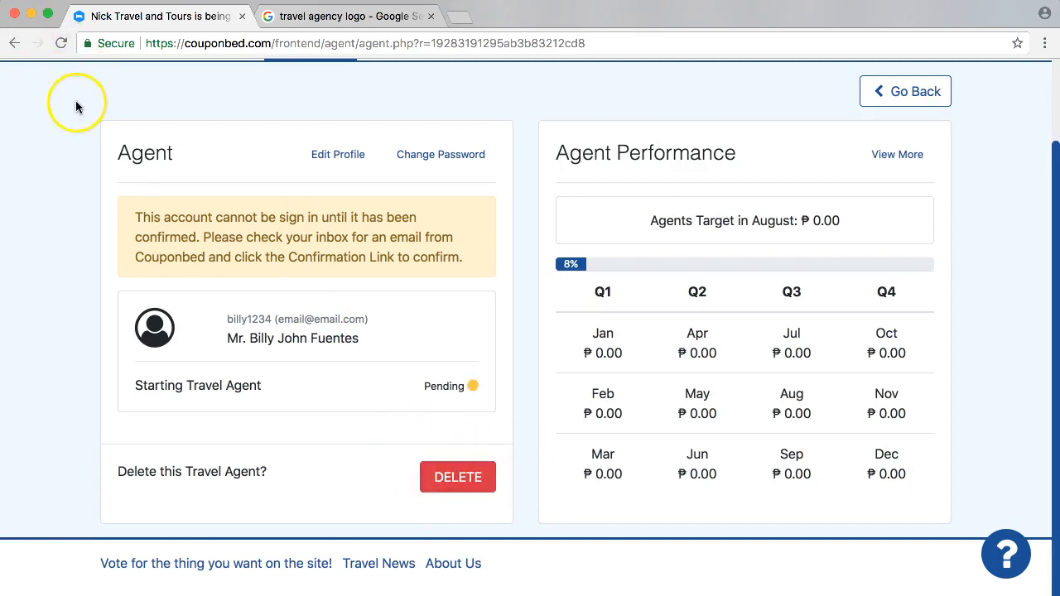
left_click_drag(437, 384, 469, 389)
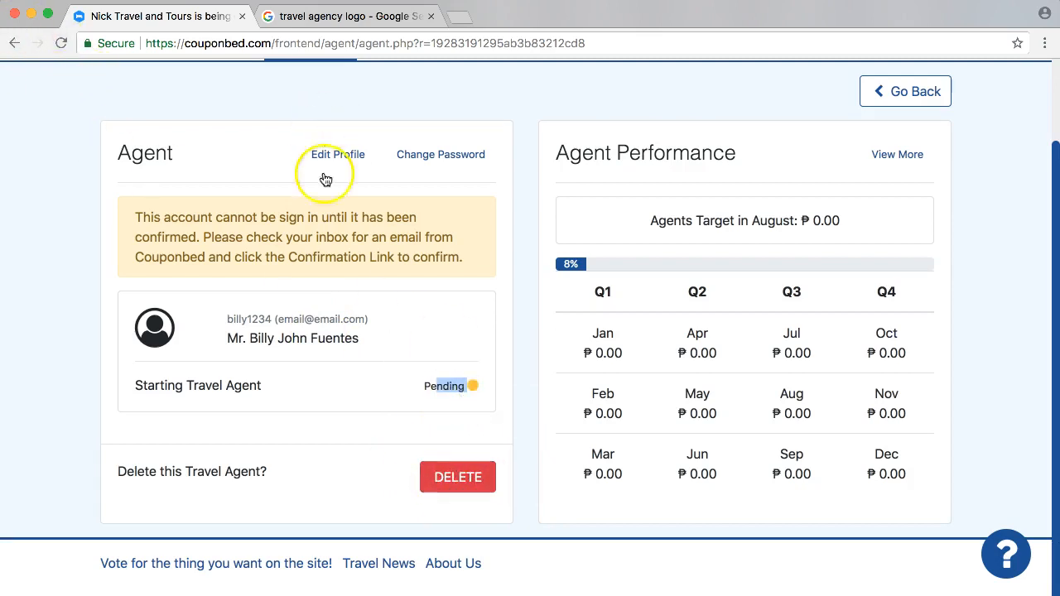
mouse_move(474, 391)
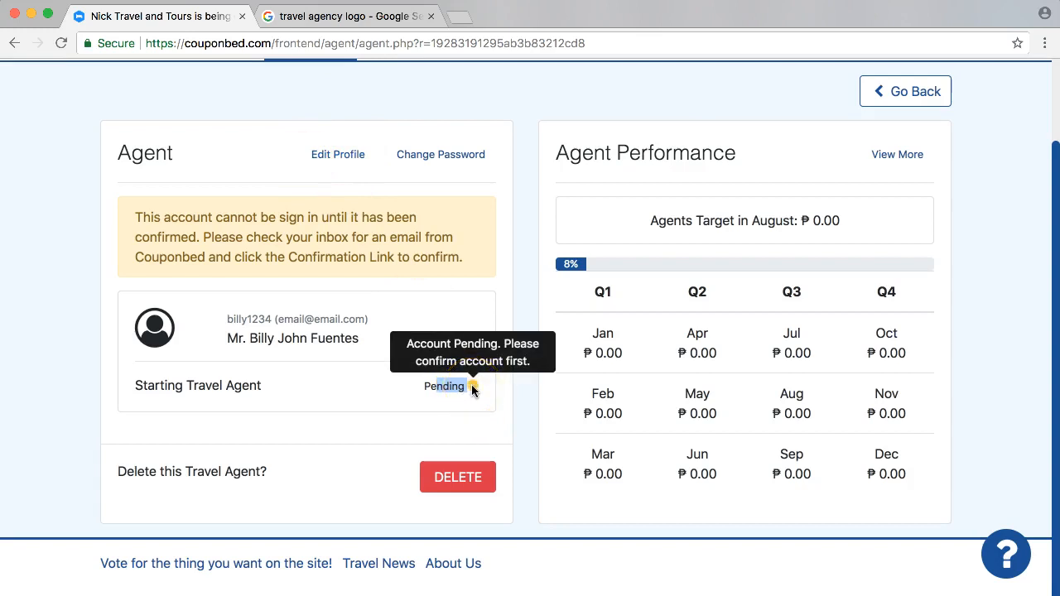
left_click(14, 43)
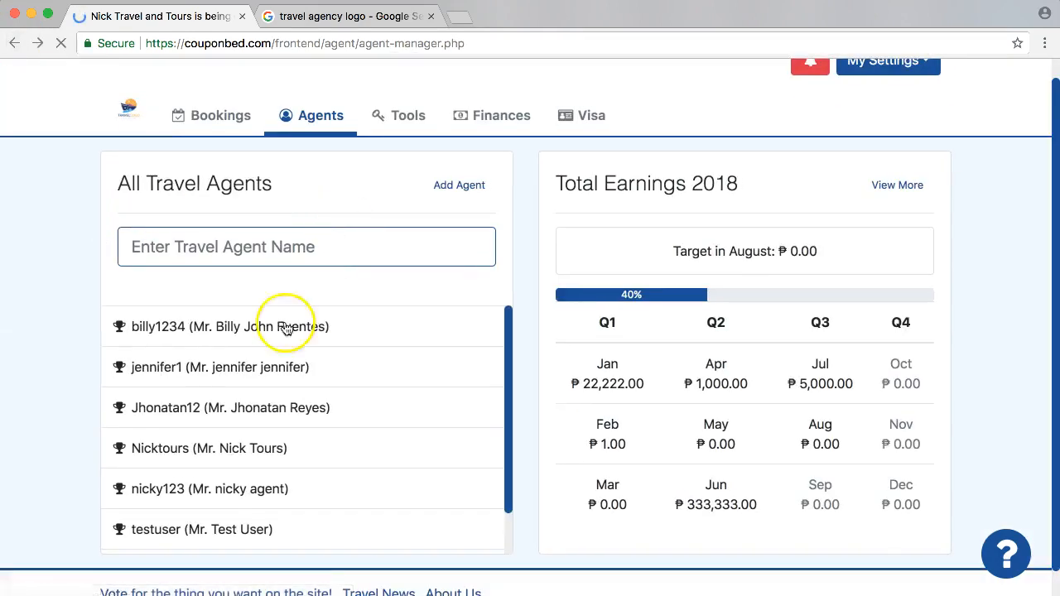
scroll(305, 419, "down", 2)
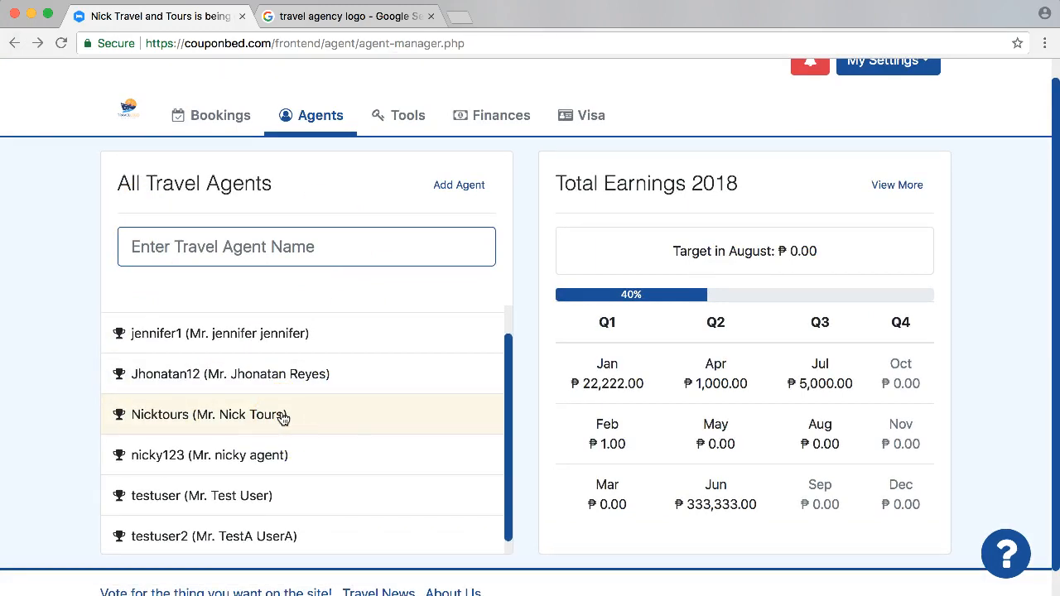
Show the bookings by travel date, then look at the Add Booking form and close it without creating a booking.
left_click(213, 120)
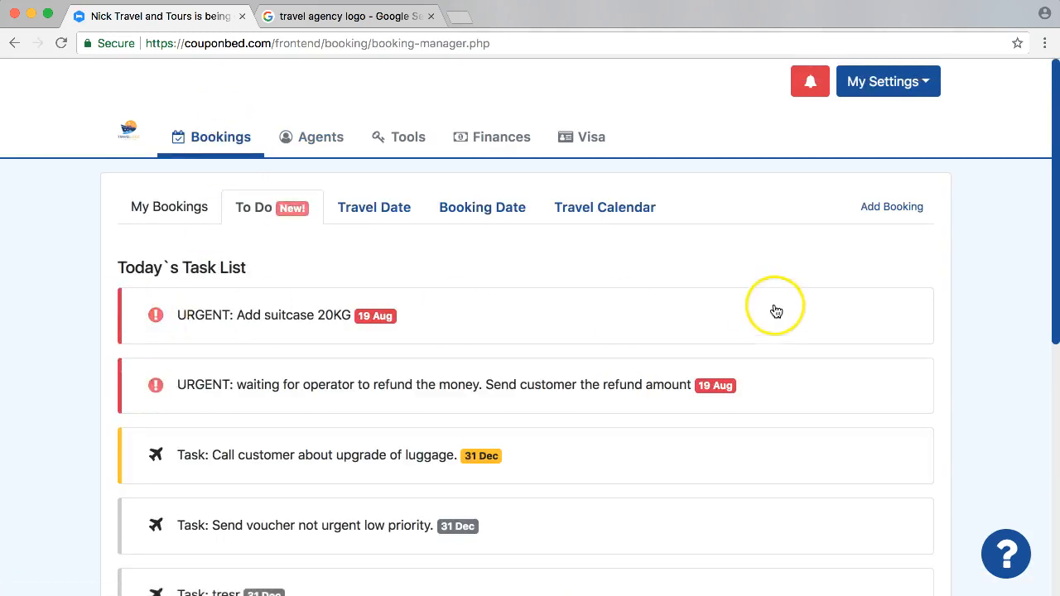
left_click(380, 221)
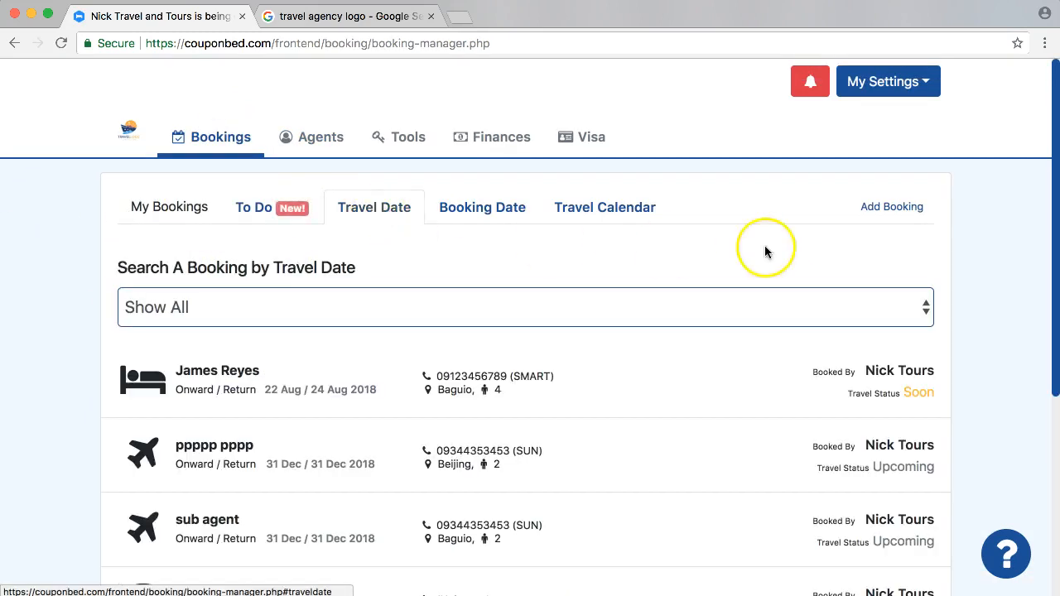
left_click(890, 207)
left_click(814, 162)
left_click(815, 163)
left_click(830, 114)
left_click(27, 338)
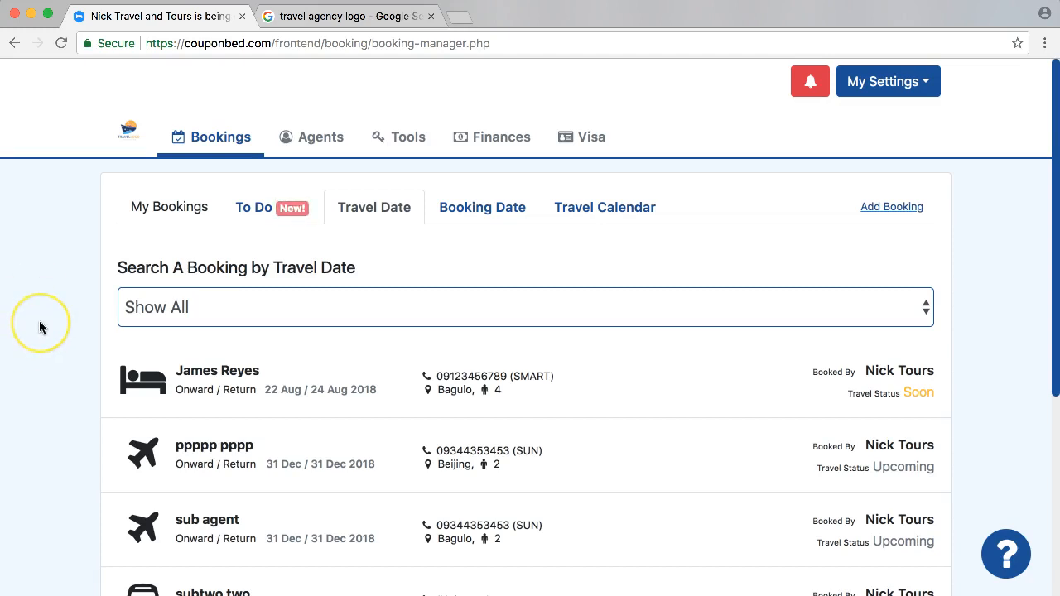